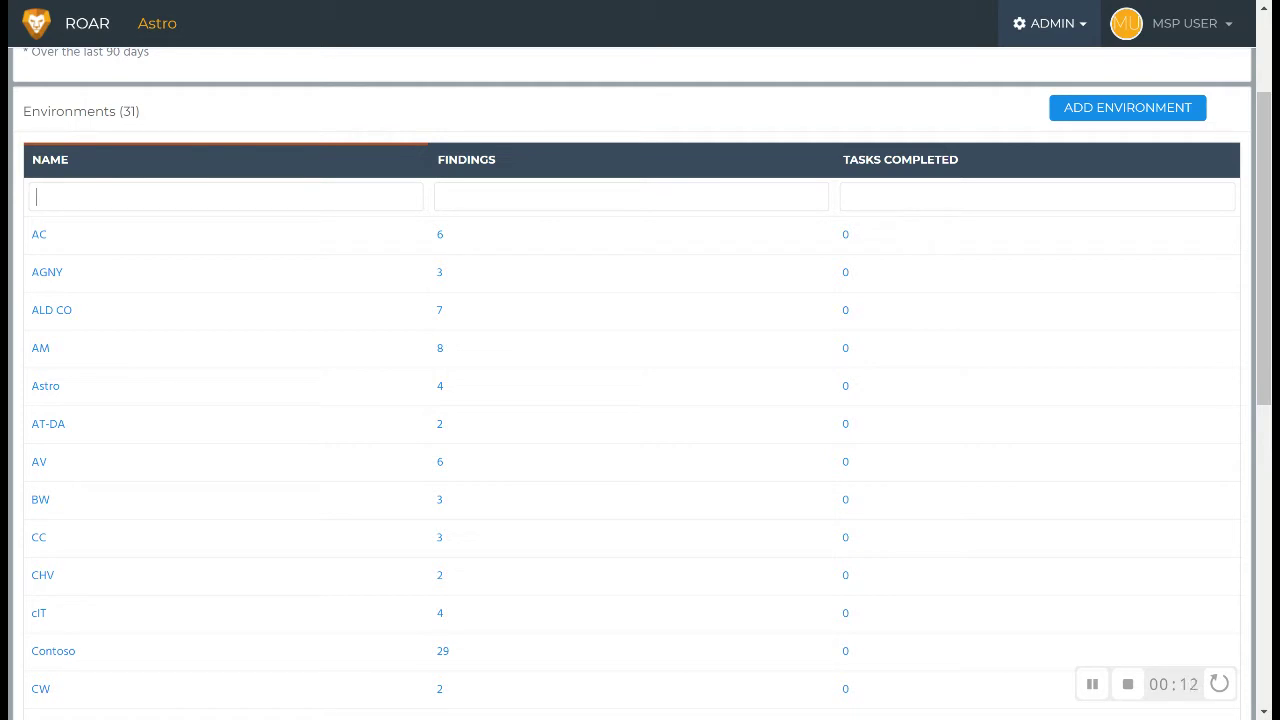
Go to ADMIN > Inspectors and open the TLS/SSL inspector's list of monitored systems
left_click(1058, 35)
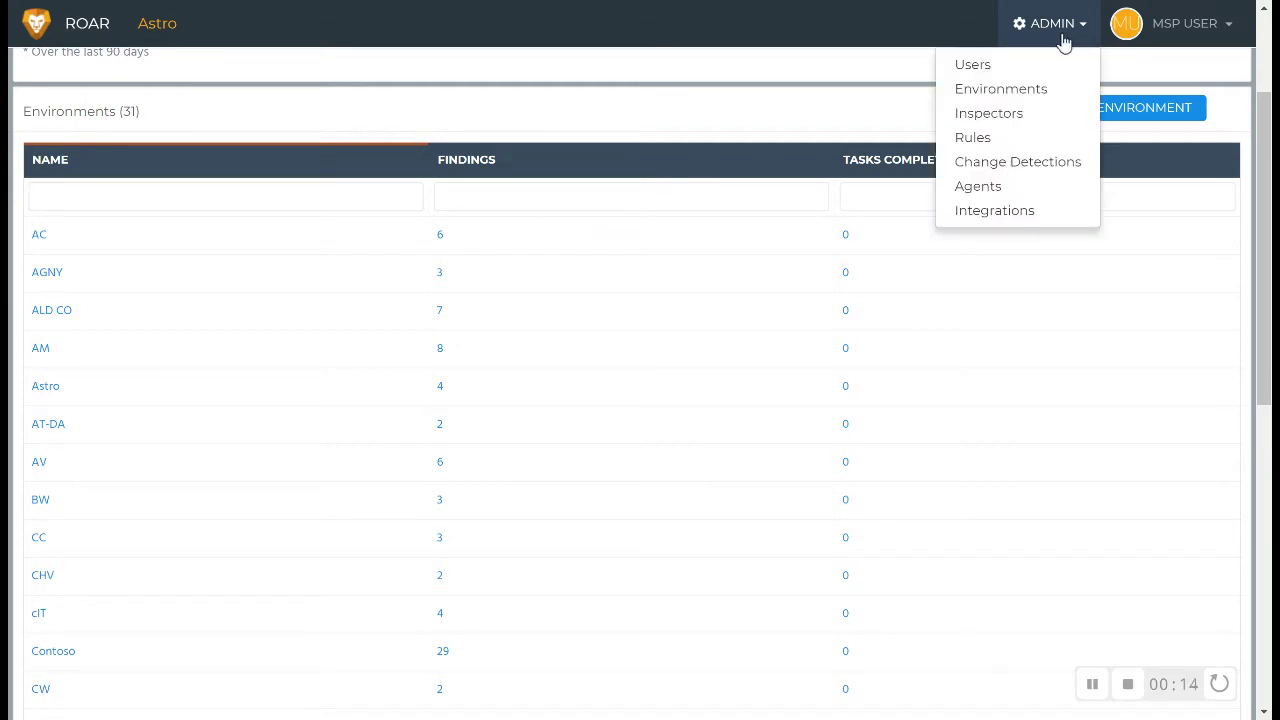
left_click(1049, 115)
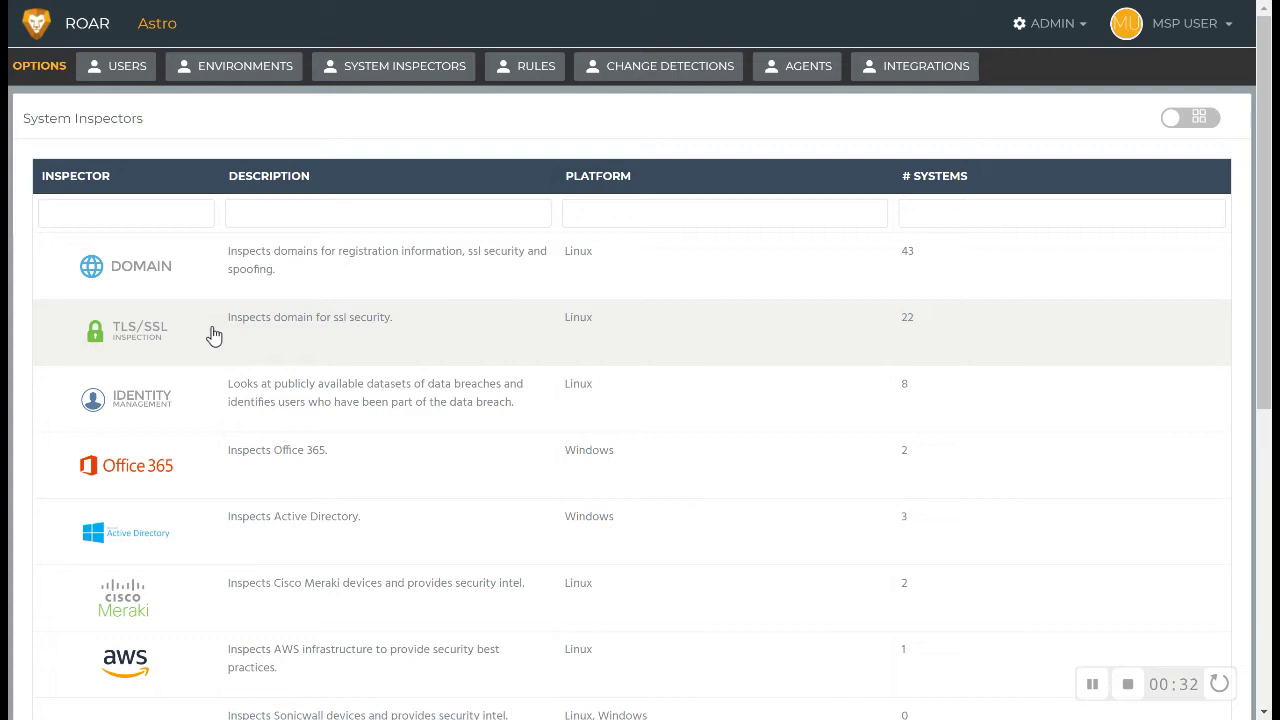
left_click(214, 336)
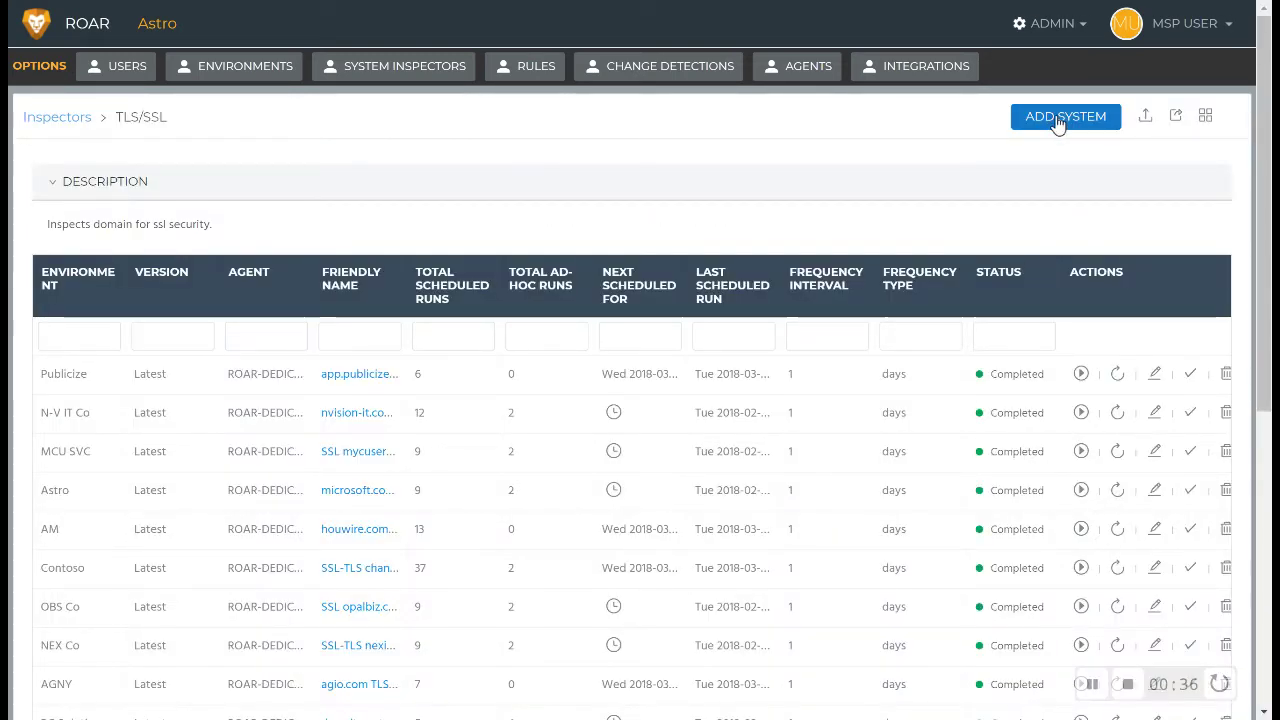
Add a system named 'barracudamsp.com TLS/SSL' scanning domain barracudamsp.com in the Contoso environment
left_click(1058, 121)
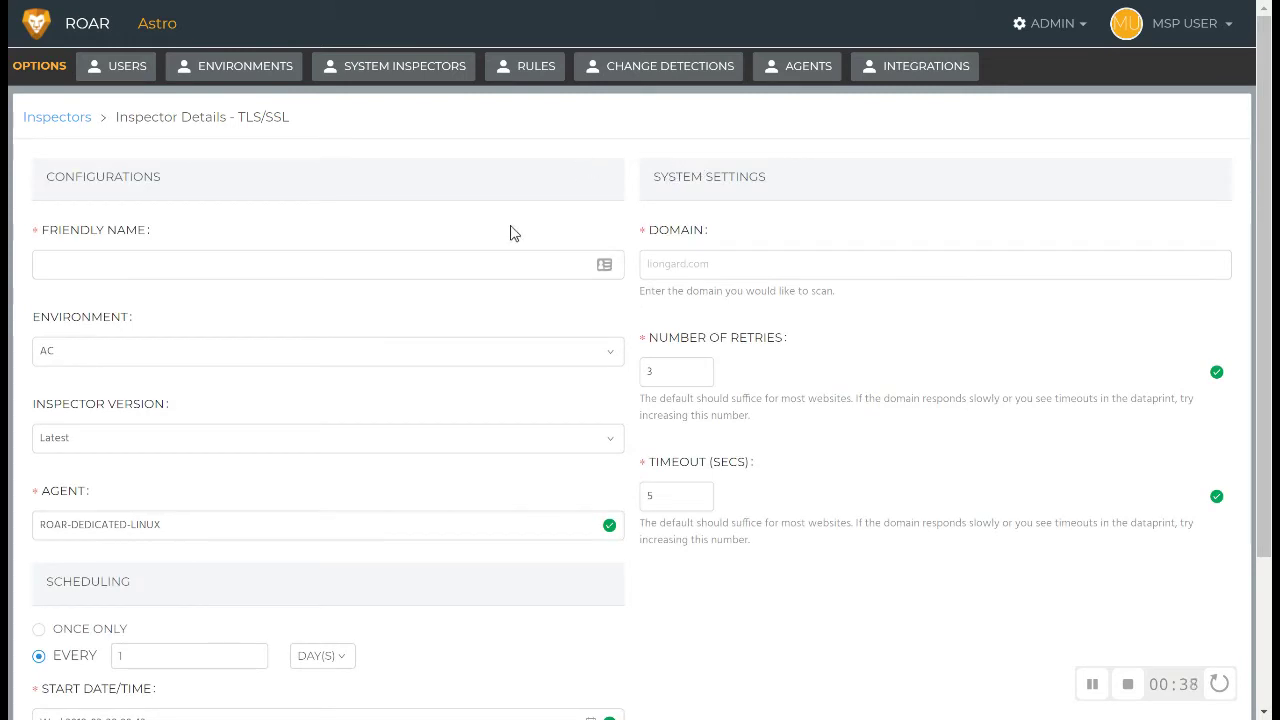
left_click(468, 264)
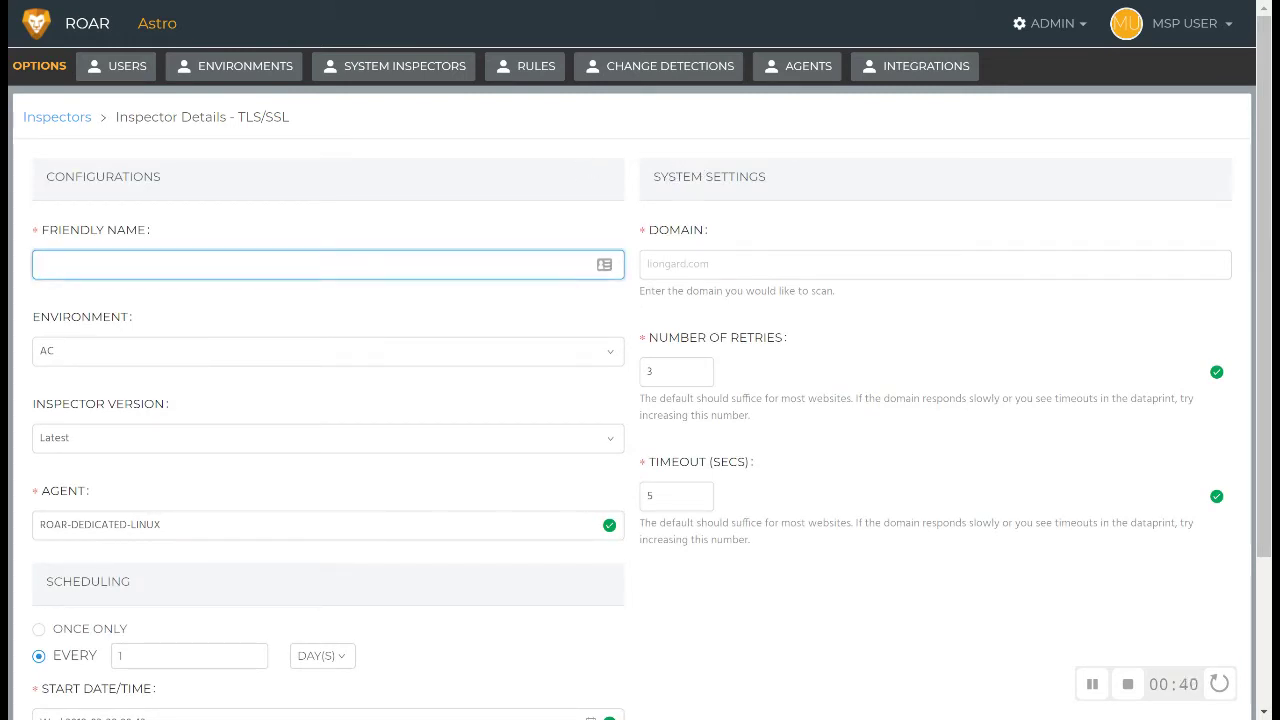
type("barracudamsp.com")
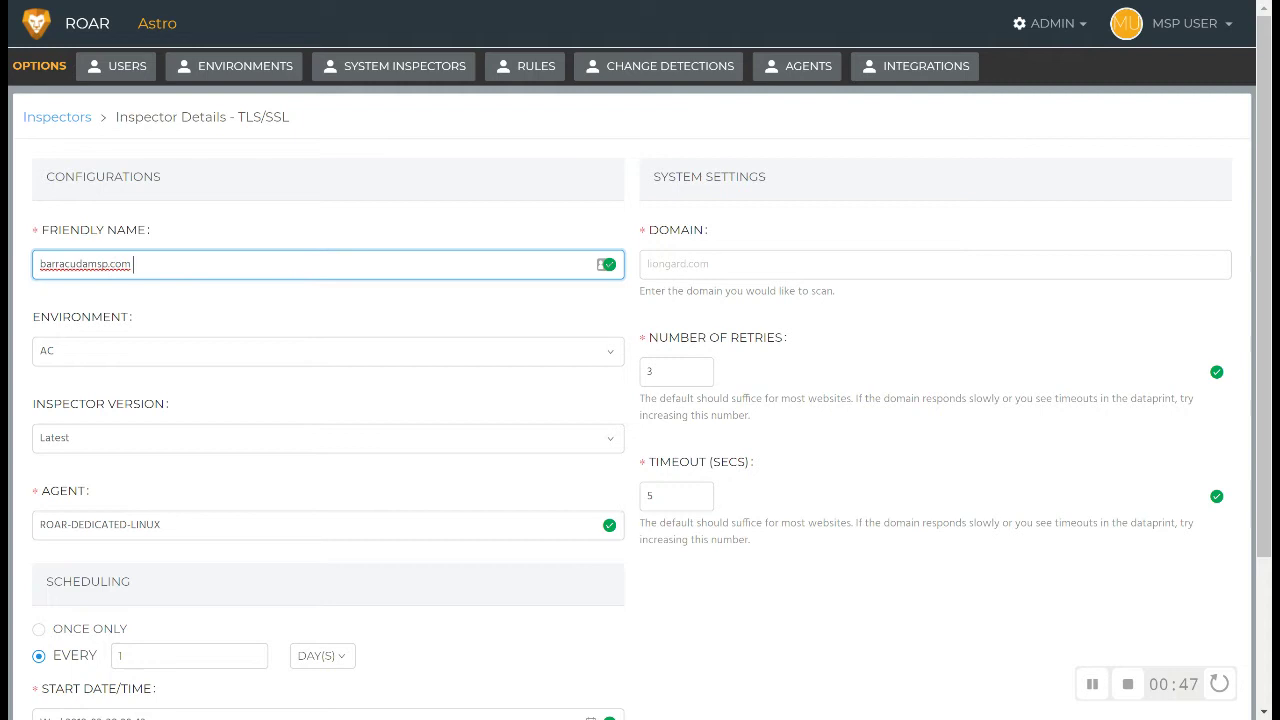
type(" TLS/SSL")
key("Tab")
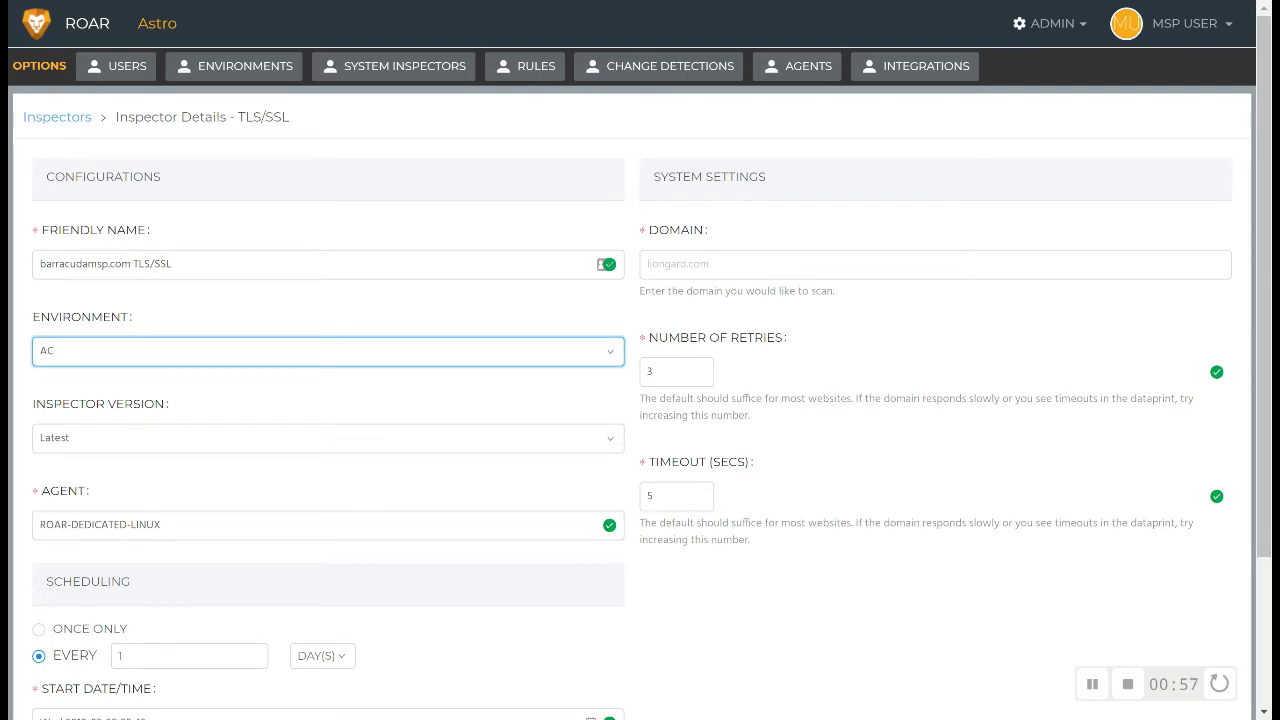
left_click(647, 264)
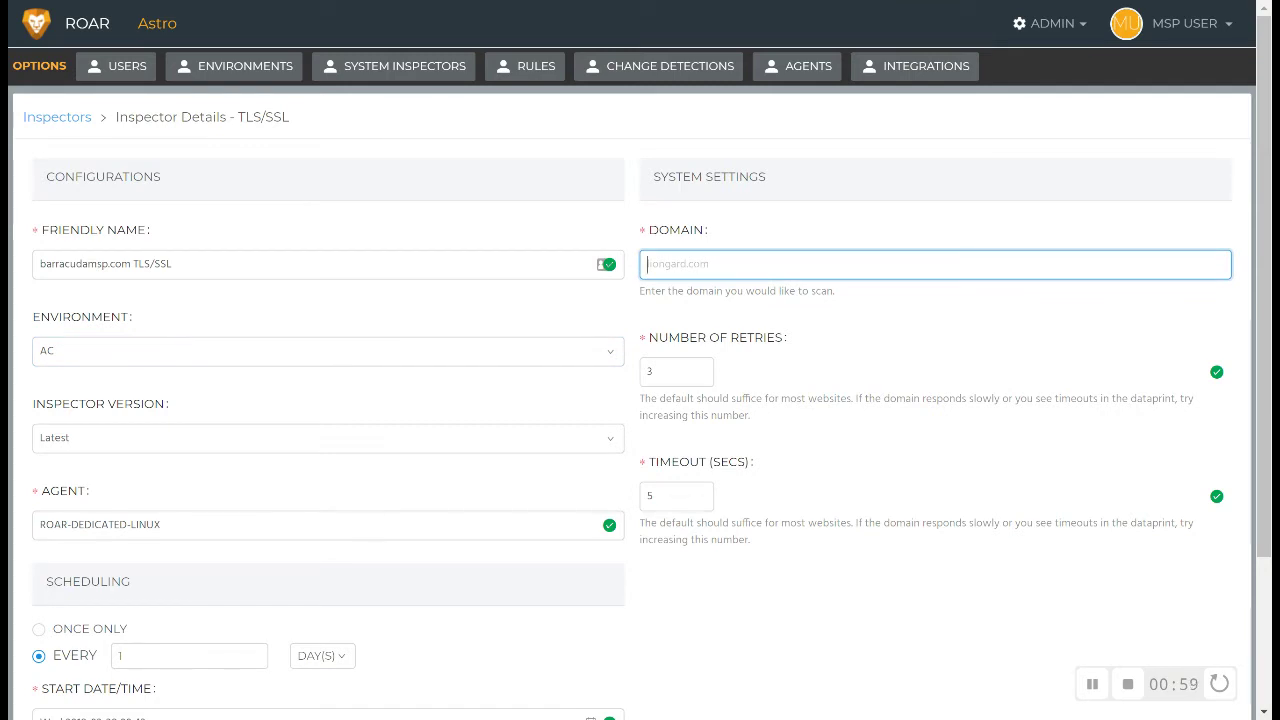
type("barracudamsp.com")
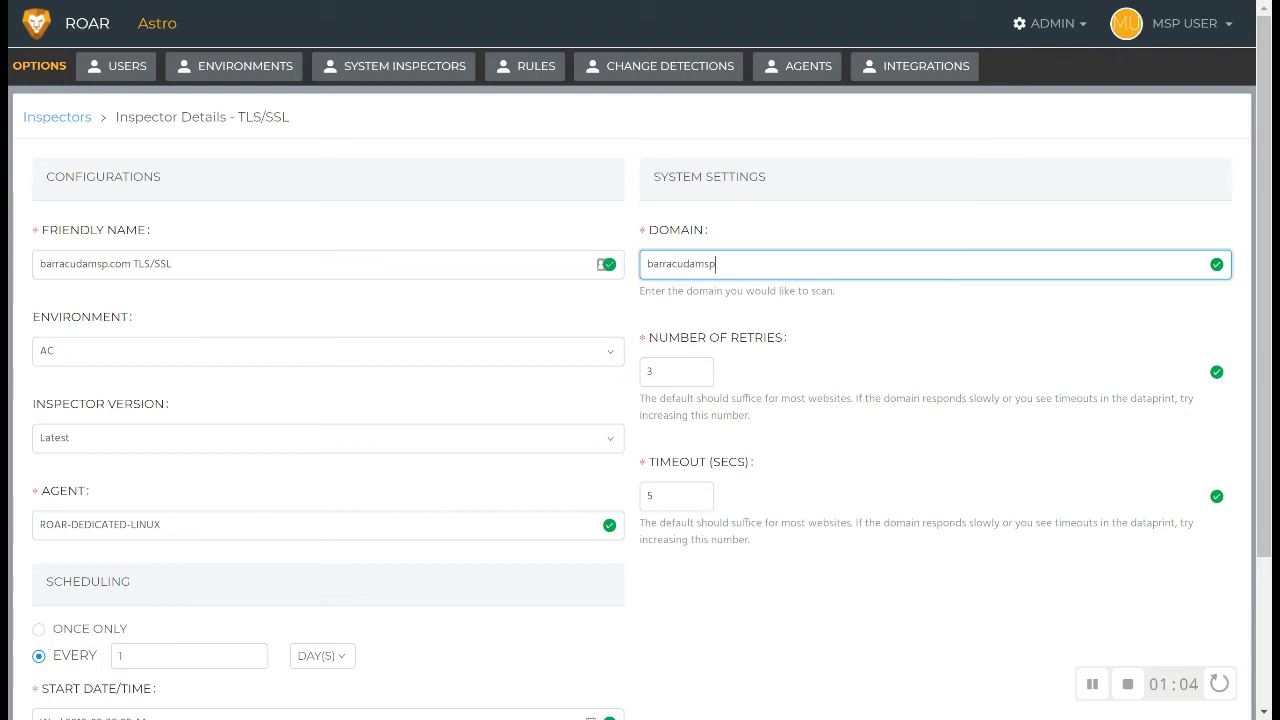
left_click(580, 357)
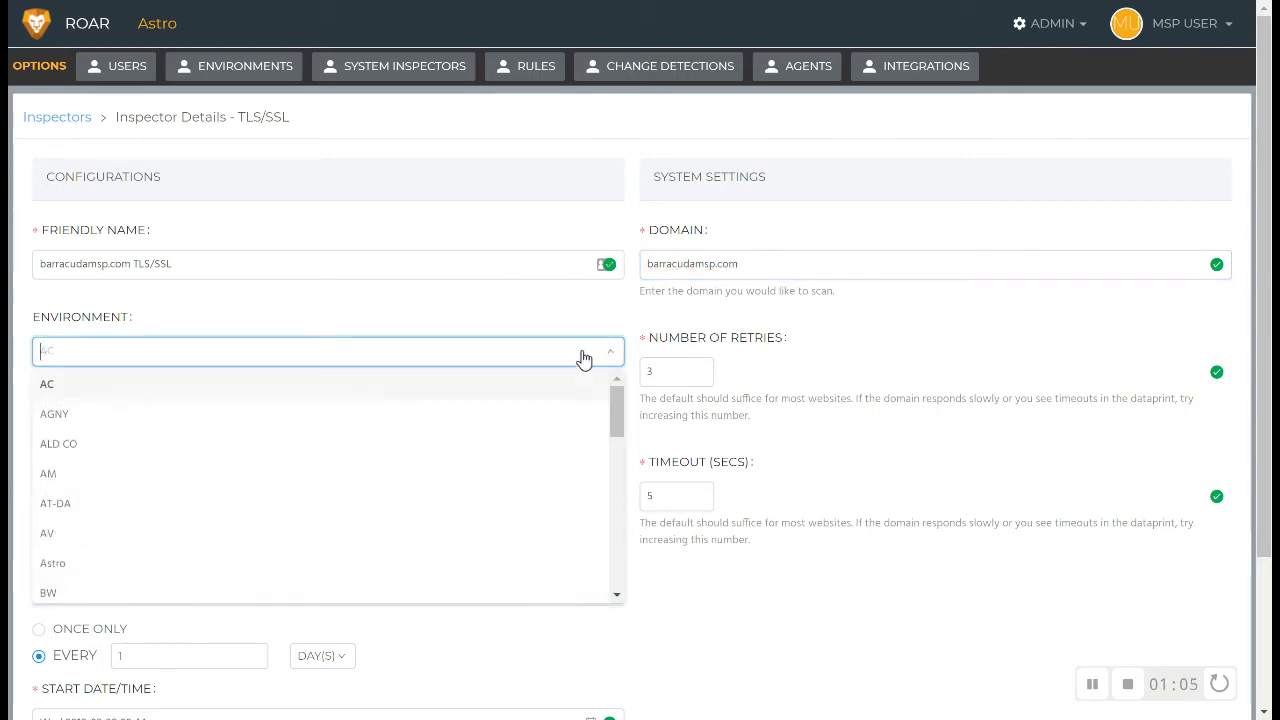
type("co")
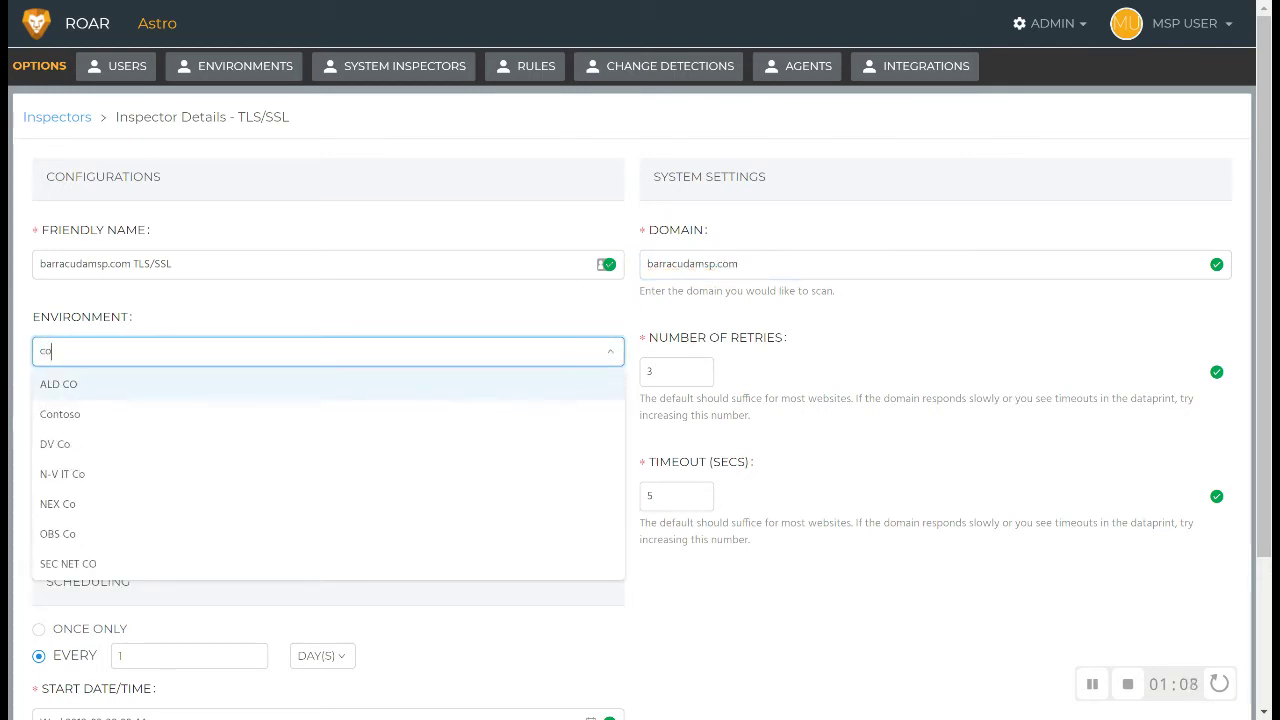
type("n")
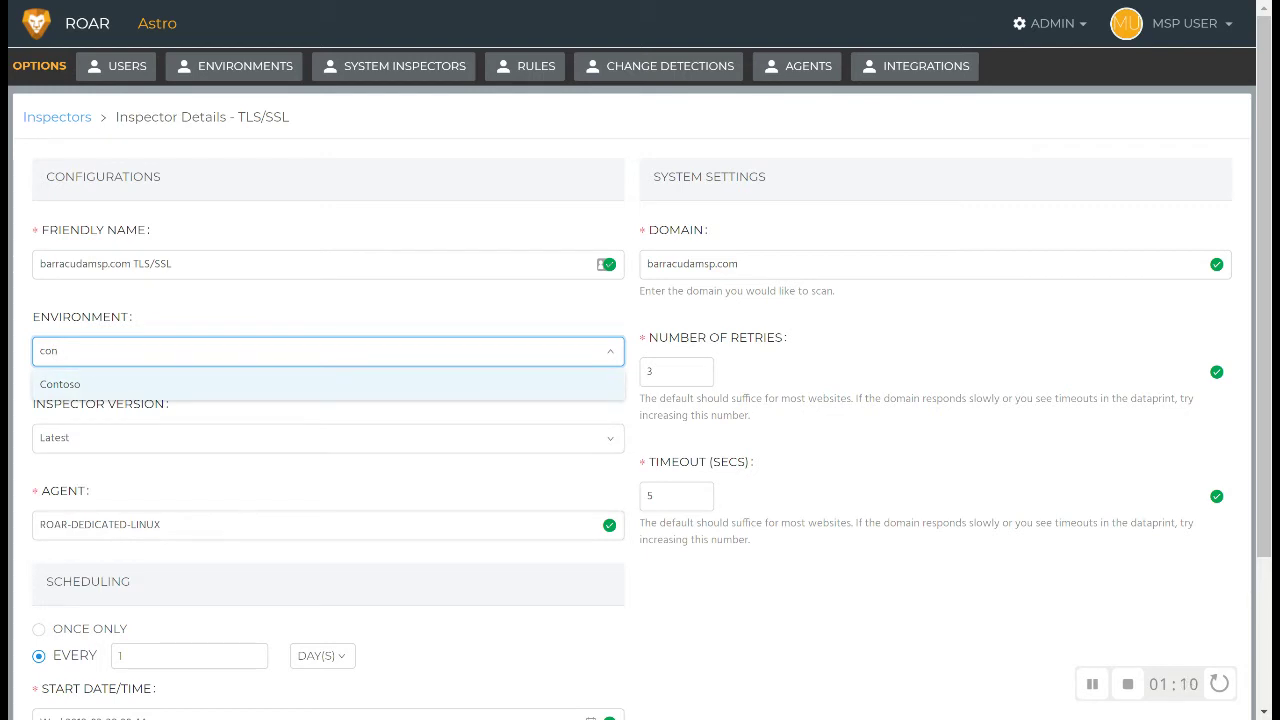
left_click(527, 388)
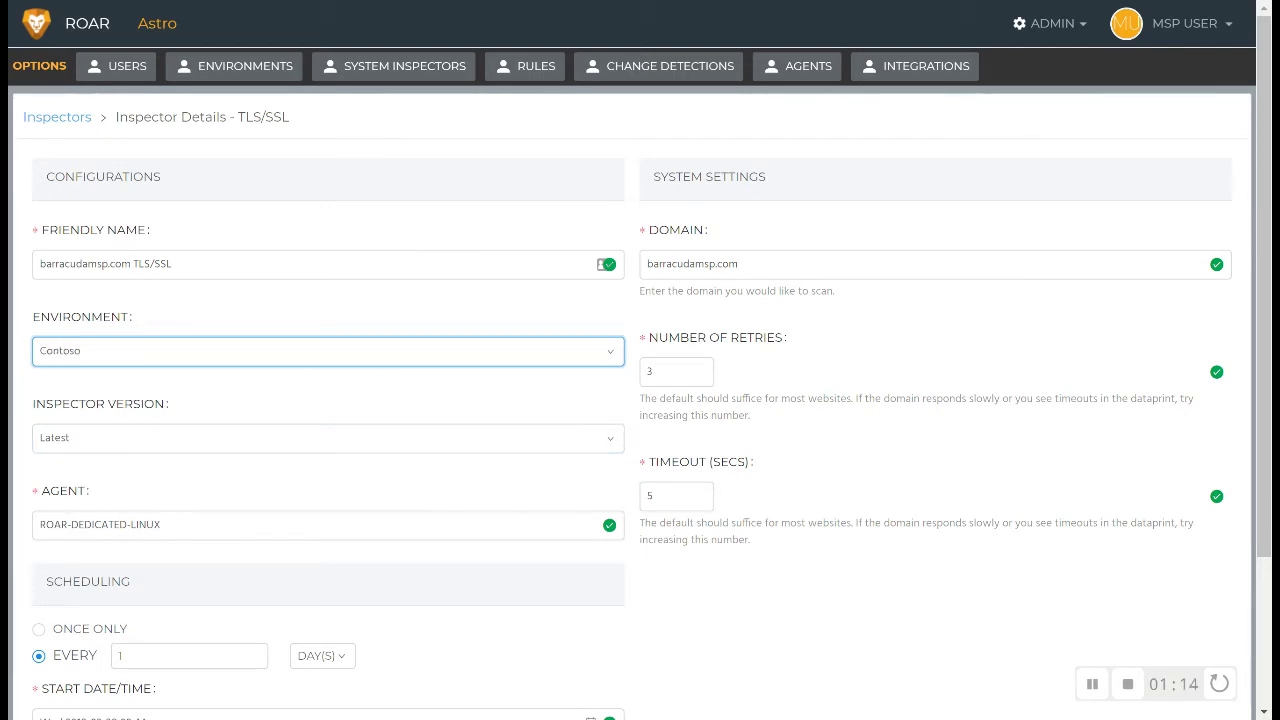
Set the recurring scans' end date to 2018-04-30 and check the retries setting
scroll(640, 400, "down", 3)
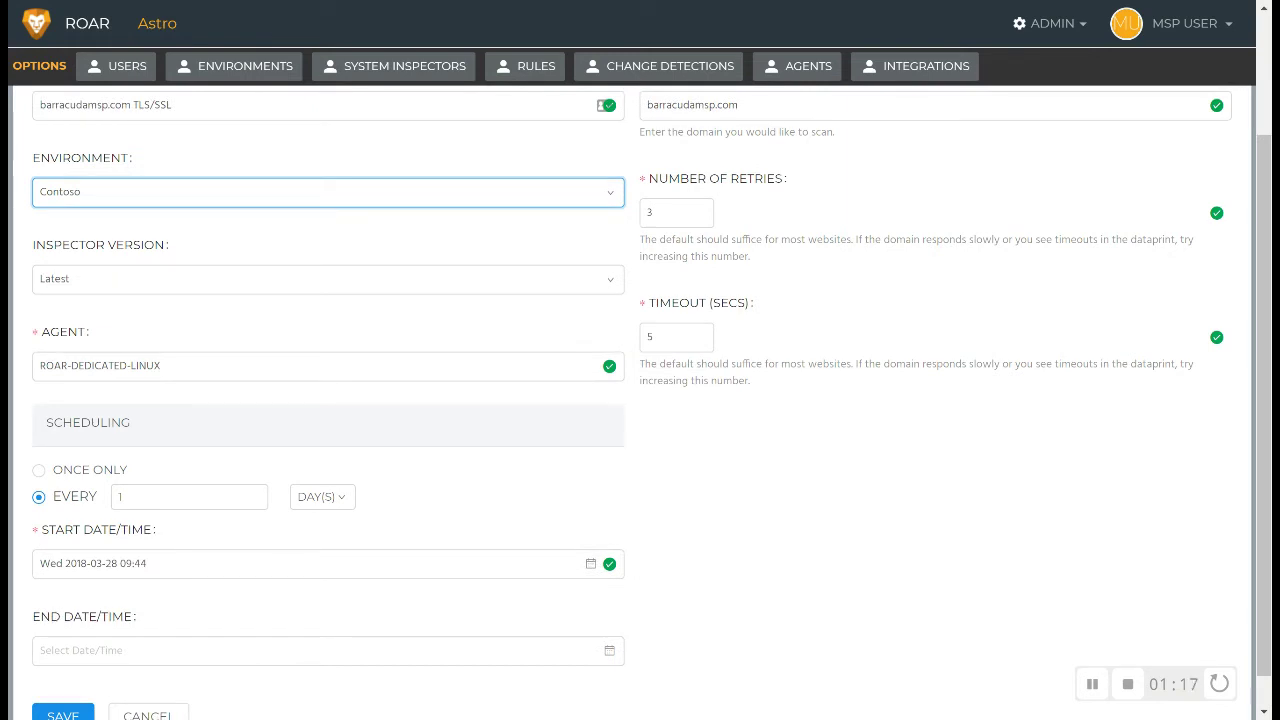
scroll(640, 400, "down", 1)
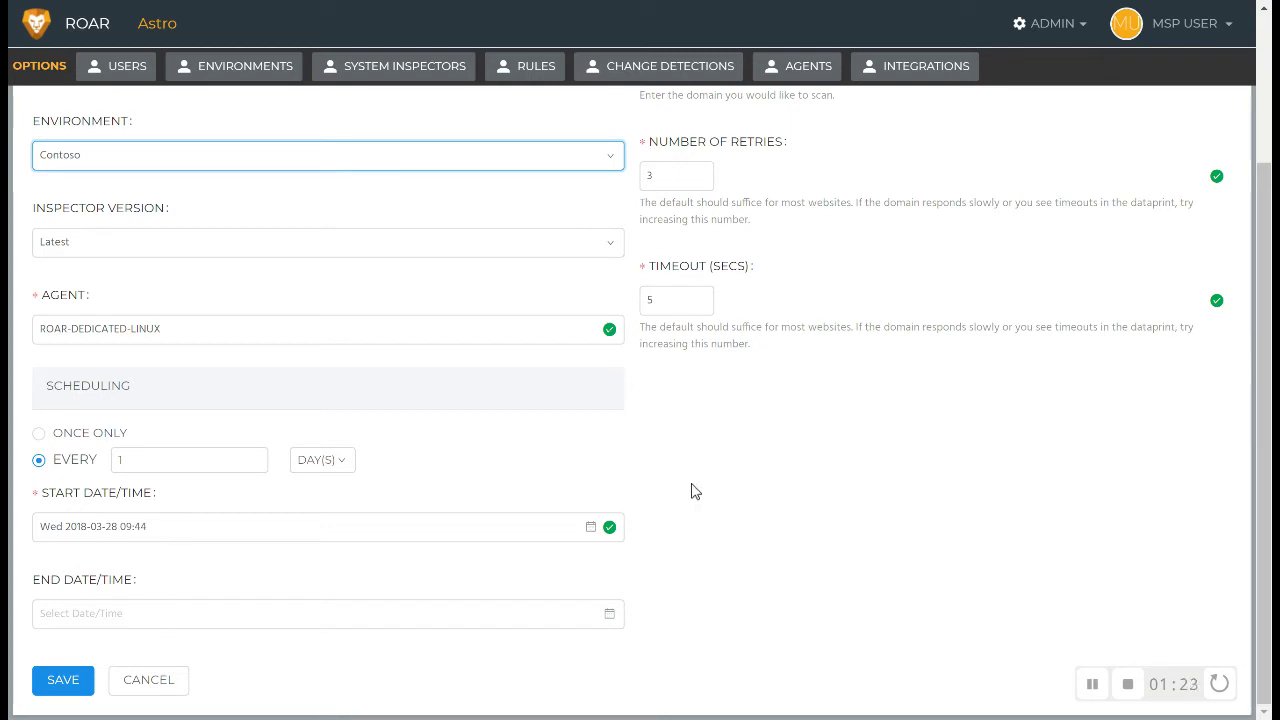
left_click(606, 620)
left_click(610, 618)
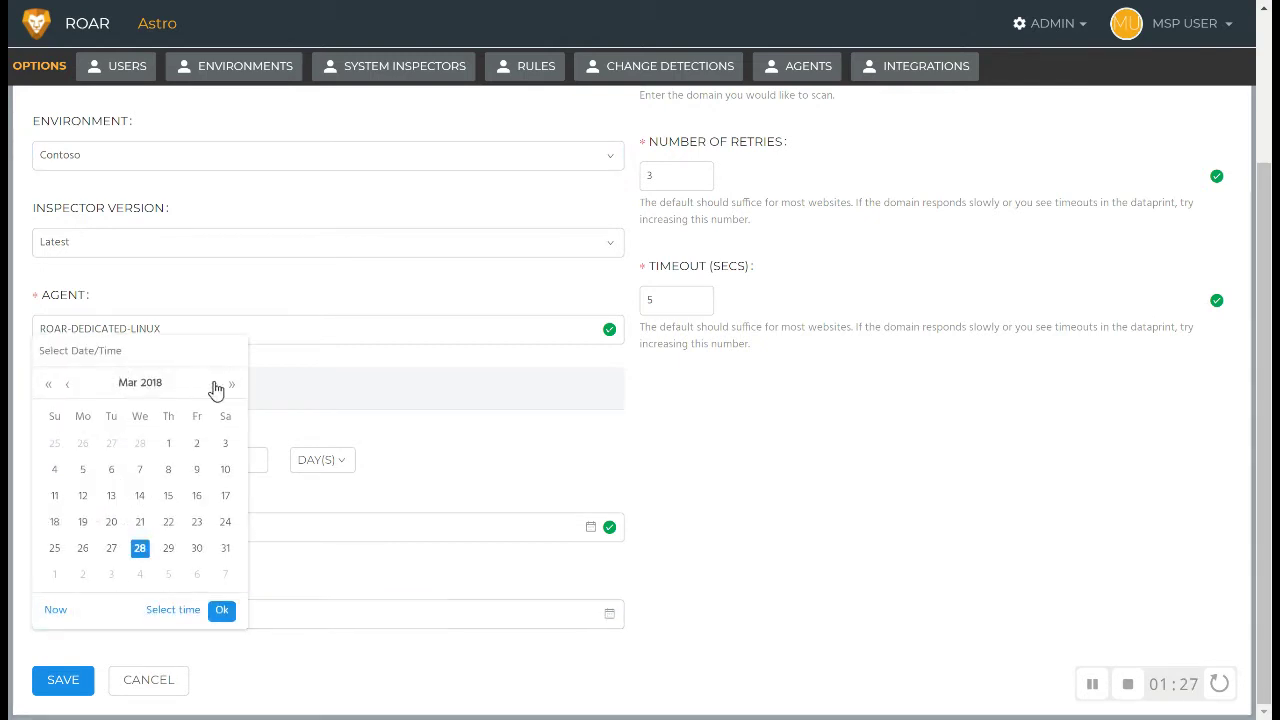
left_click(212, 386)
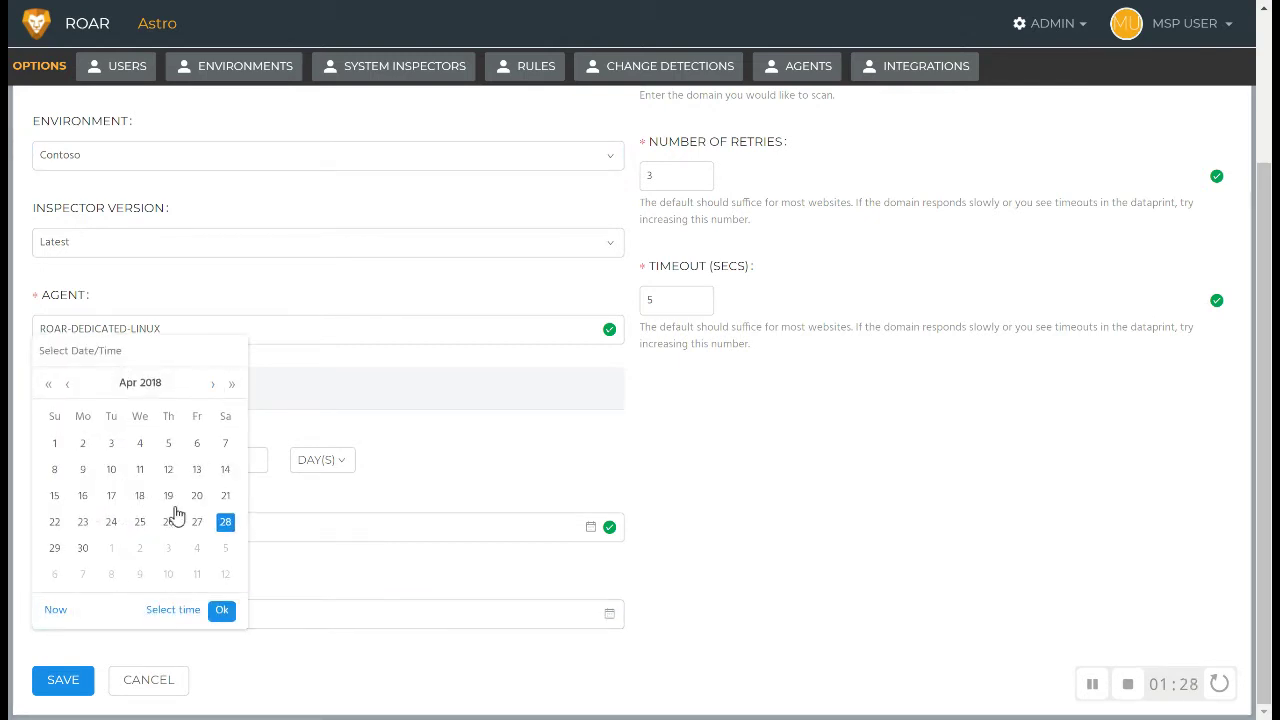
left_click(83, 548)
left_click(715, 557)
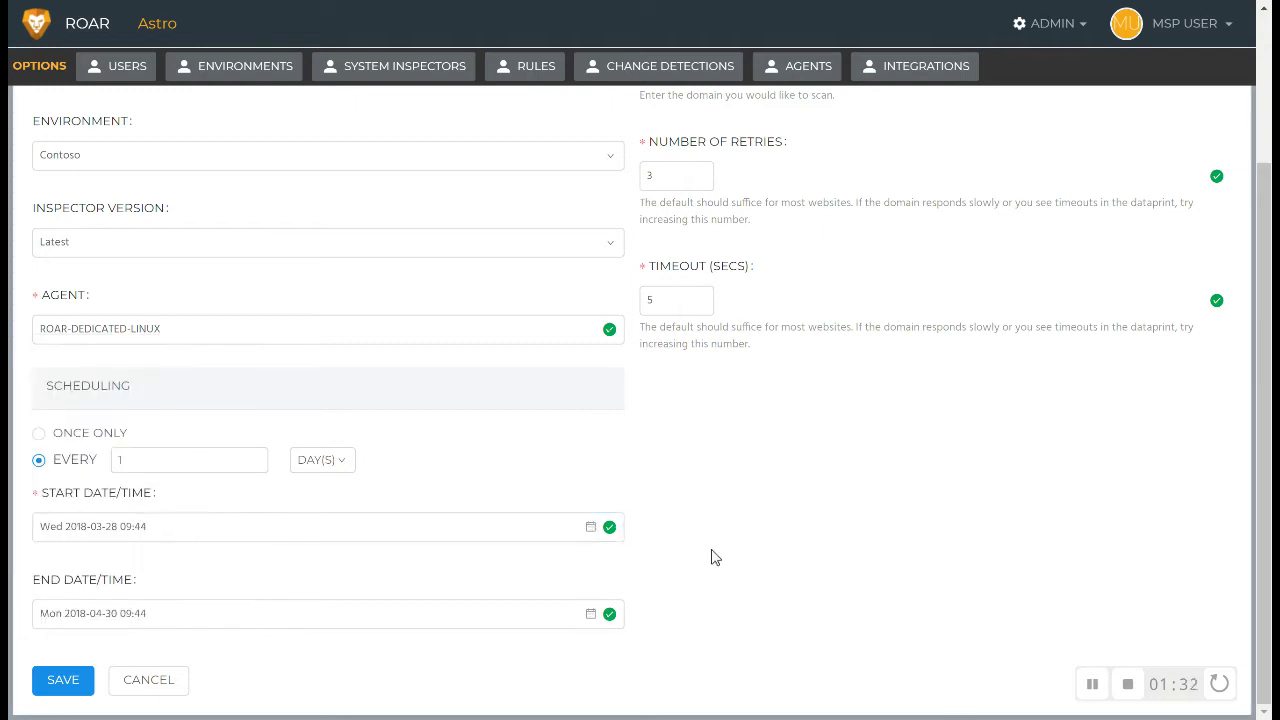
scroll(715, 557, "up", 2)
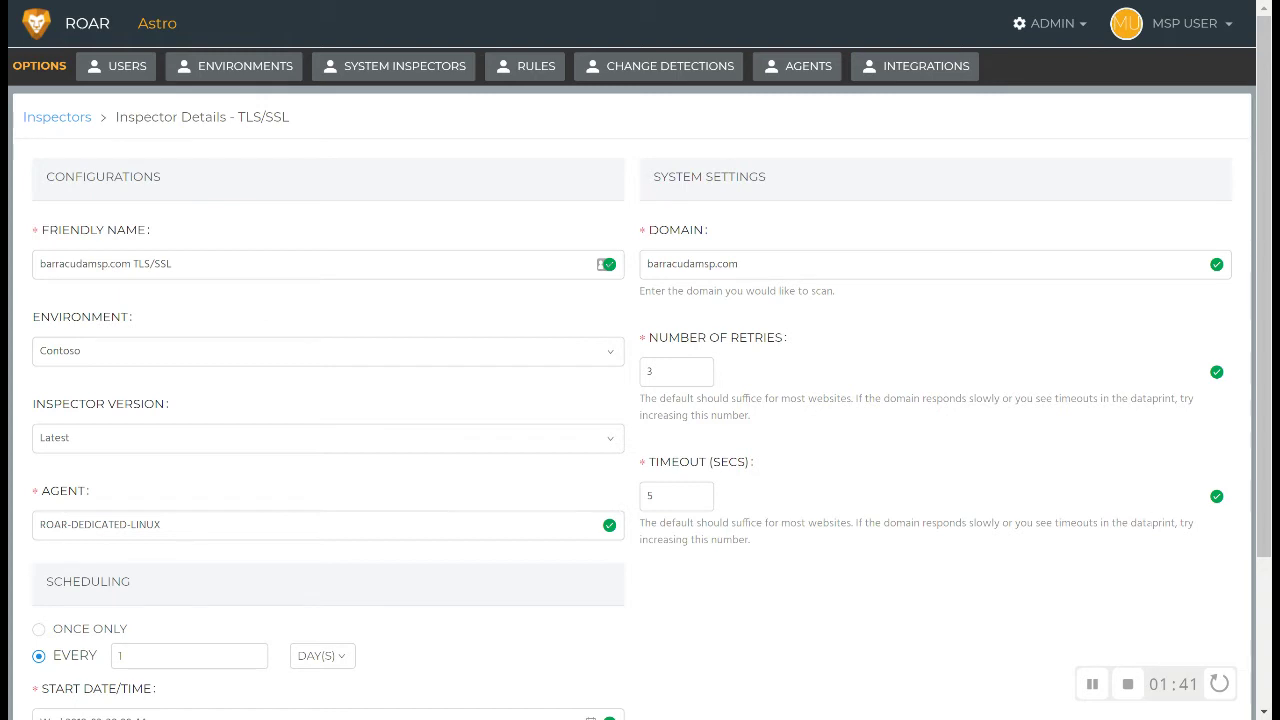
left_click(688, 374)
scroll(640, 400, "down", 3)
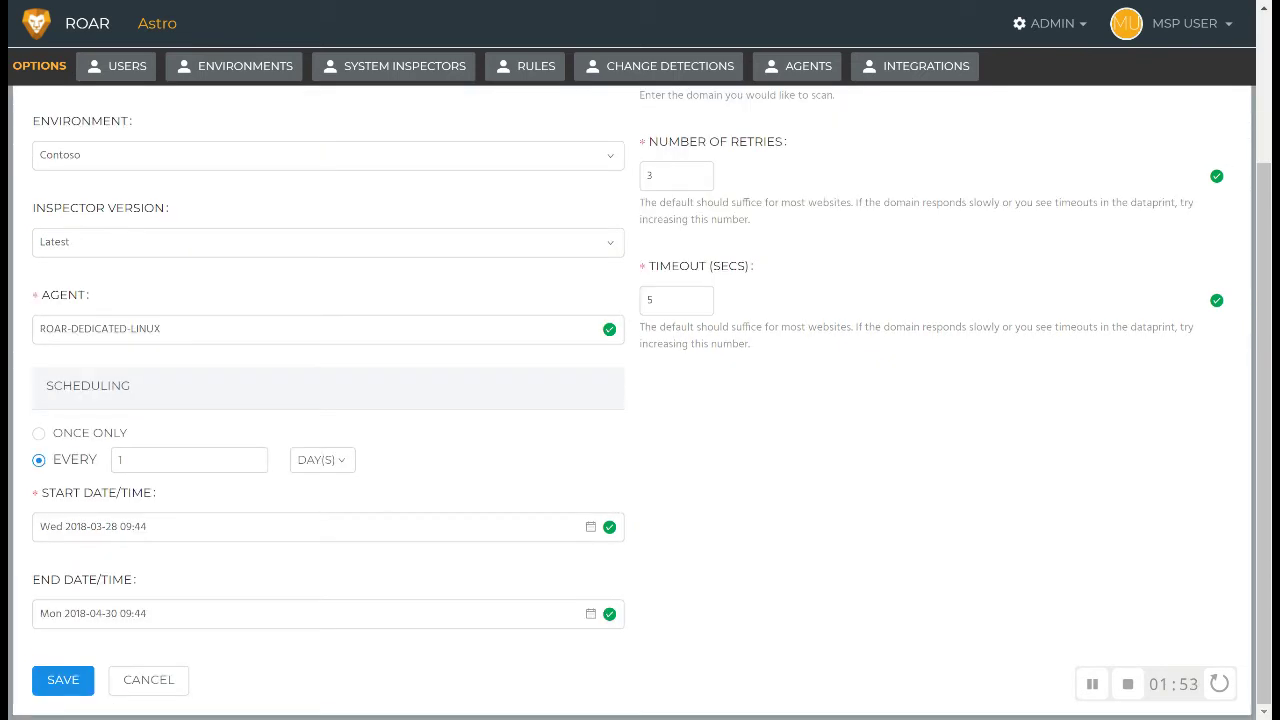
Save the system, filter the list by 'barr', run it, and refresh until status shows Completed
left_click(66, 680)
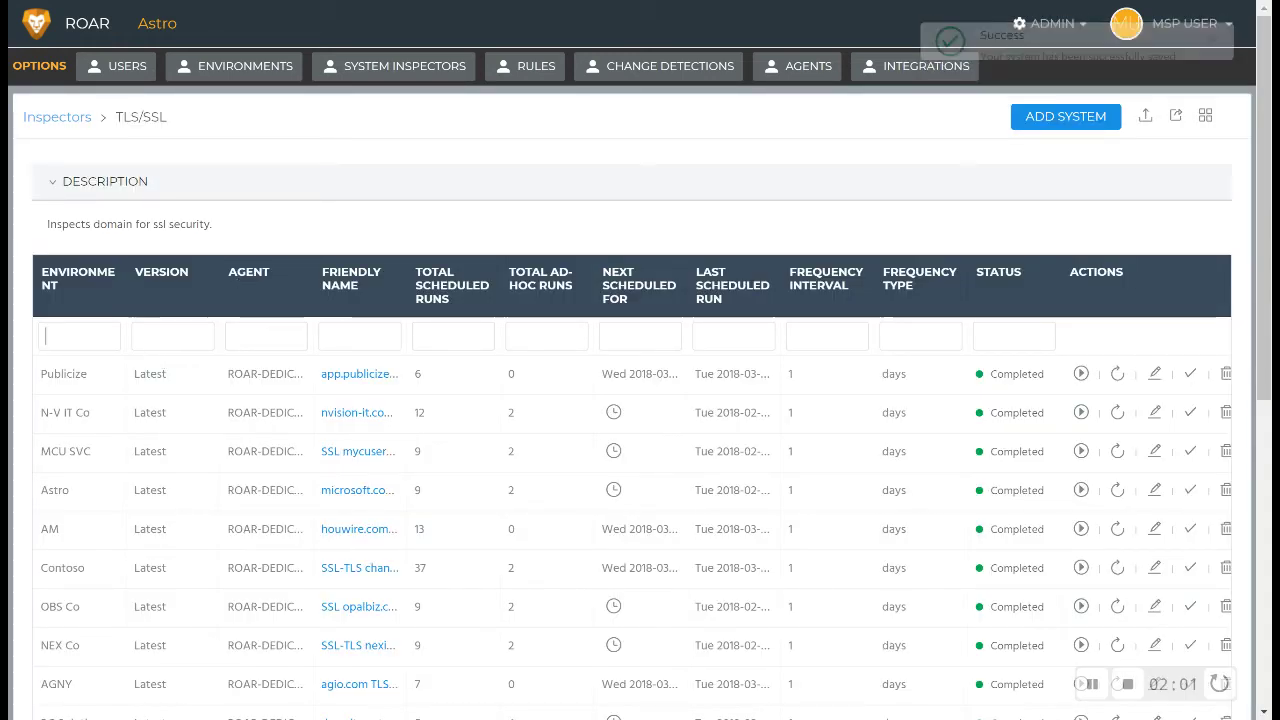
left_click(360, 336)
type("barr")
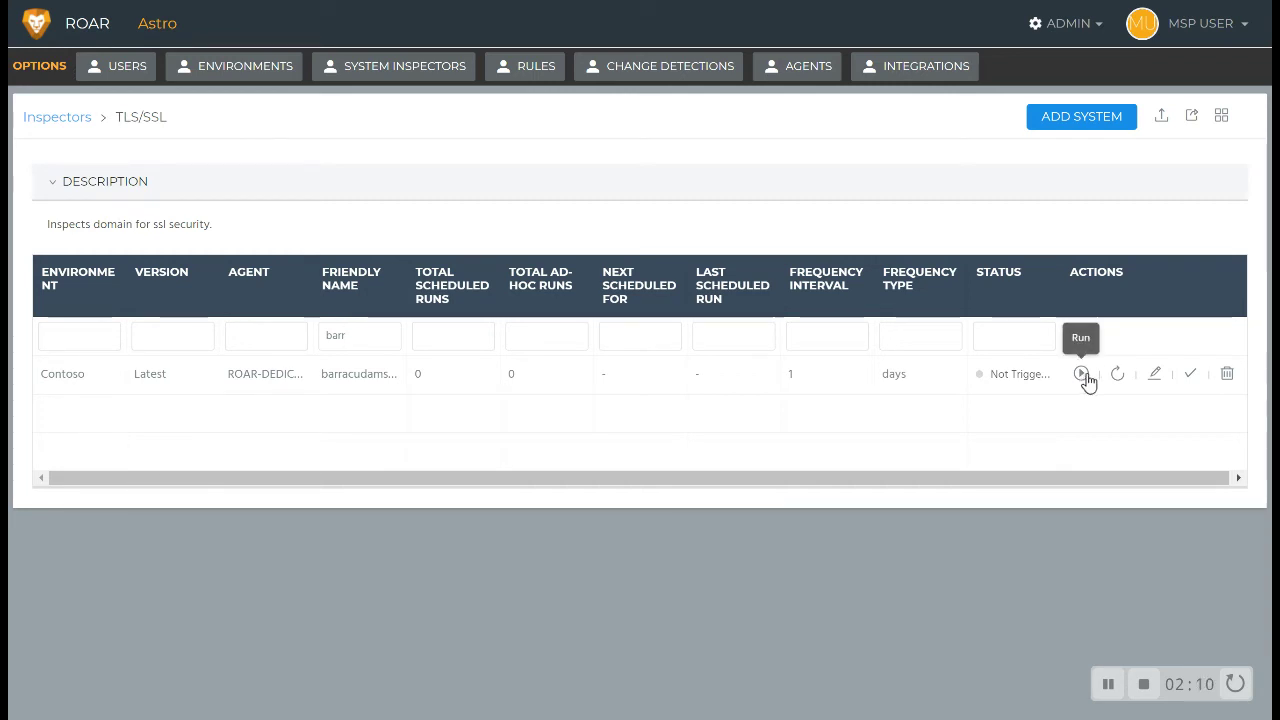
left_click(1081, 374)
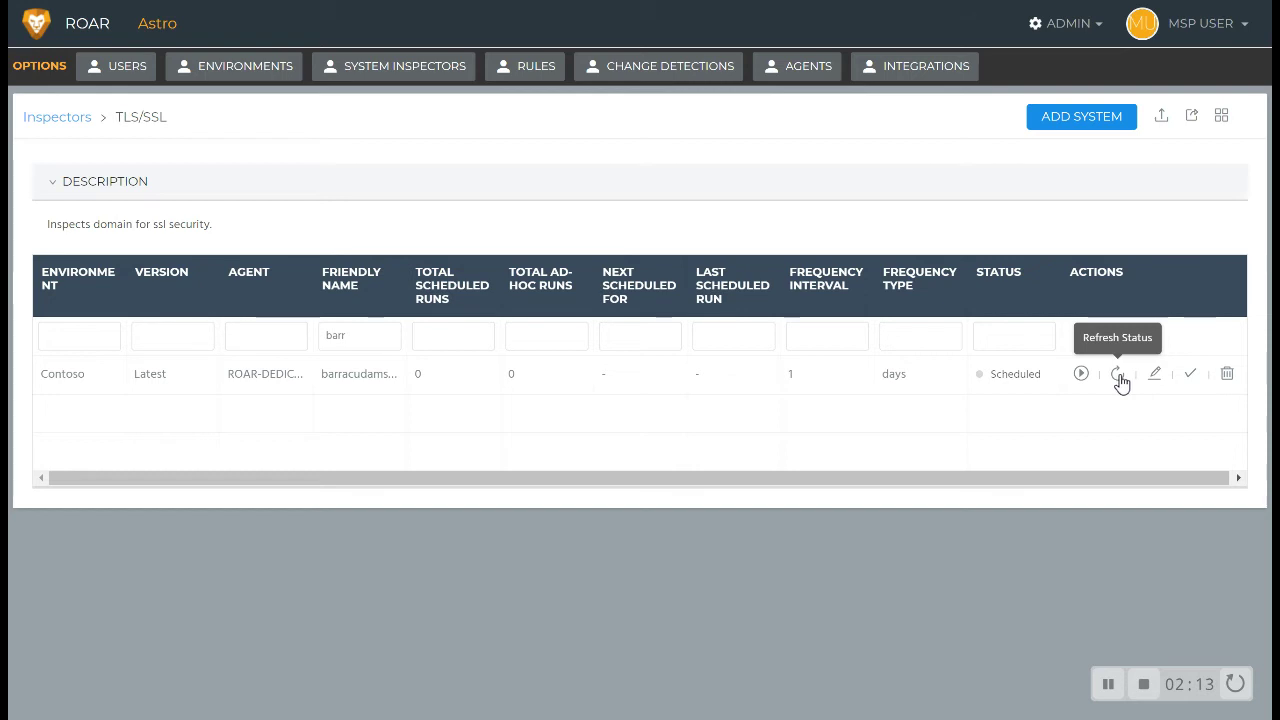
left_click(1118, 376)
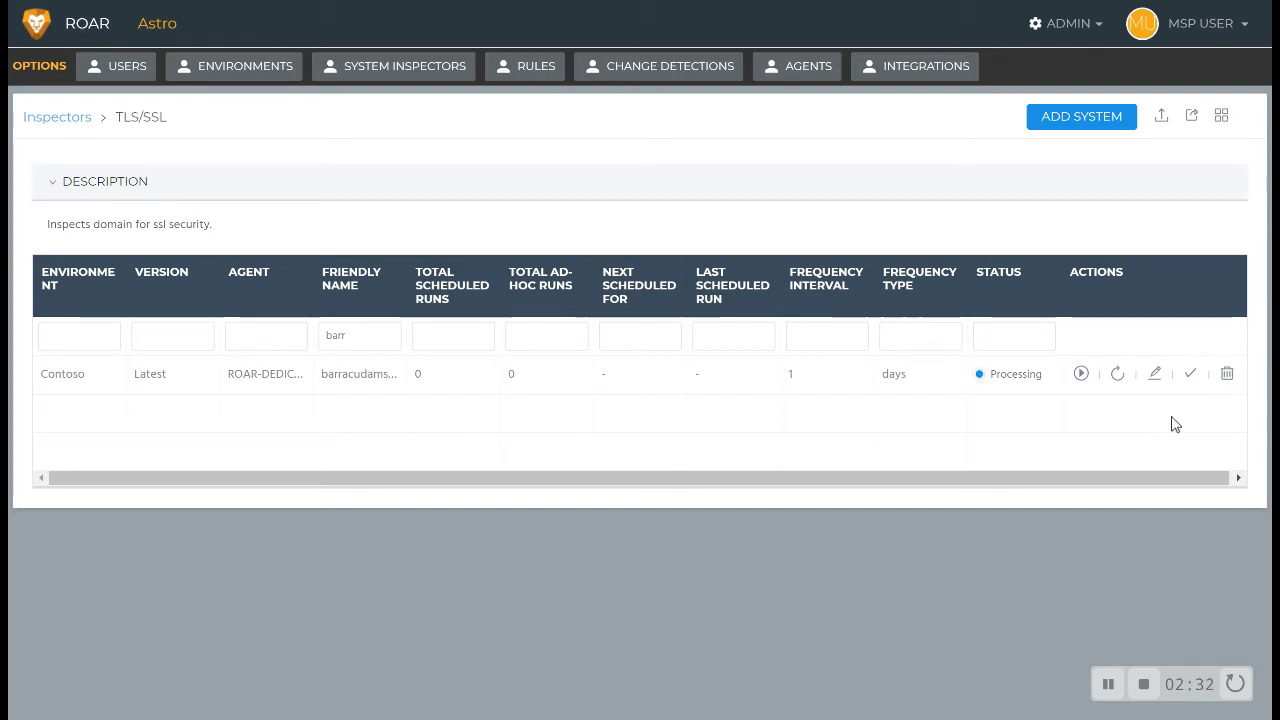
left_click(1116, 378)
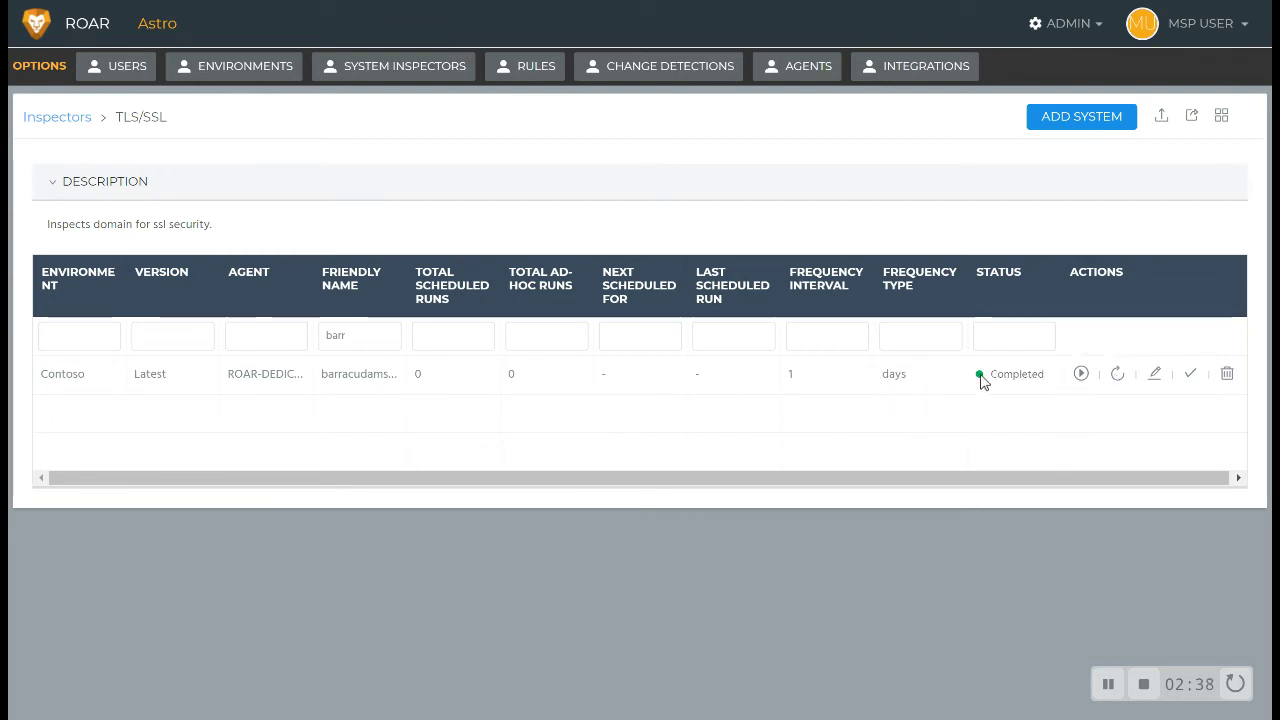
Return to the environments dashboard, open Contoso, and filter its systems by 'bar'
left_click(57, 20)
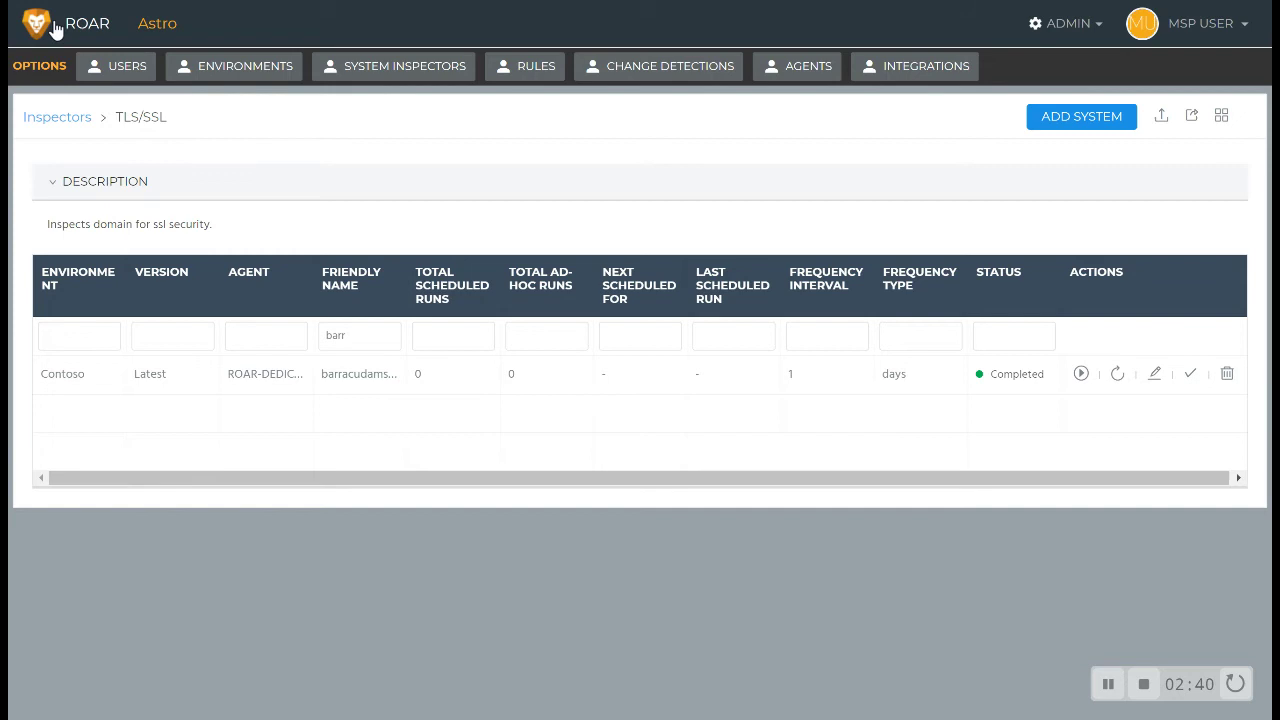
type("con")
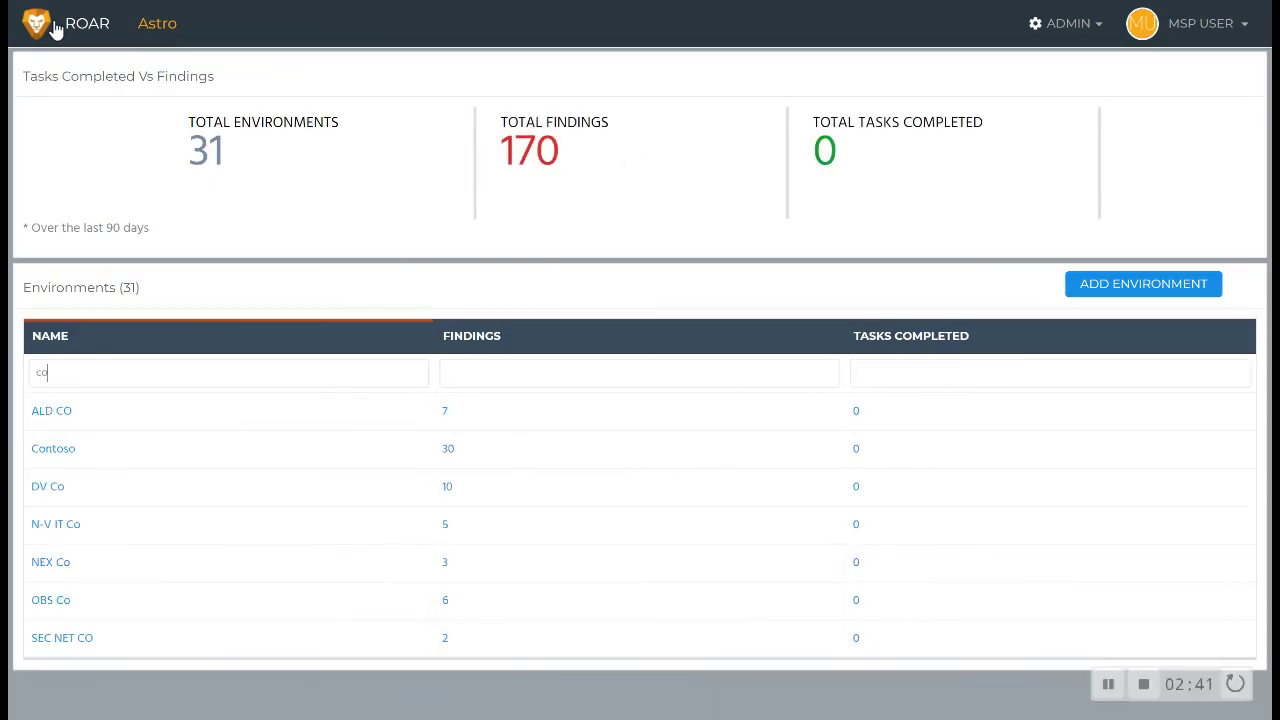
left_click(60, 412)
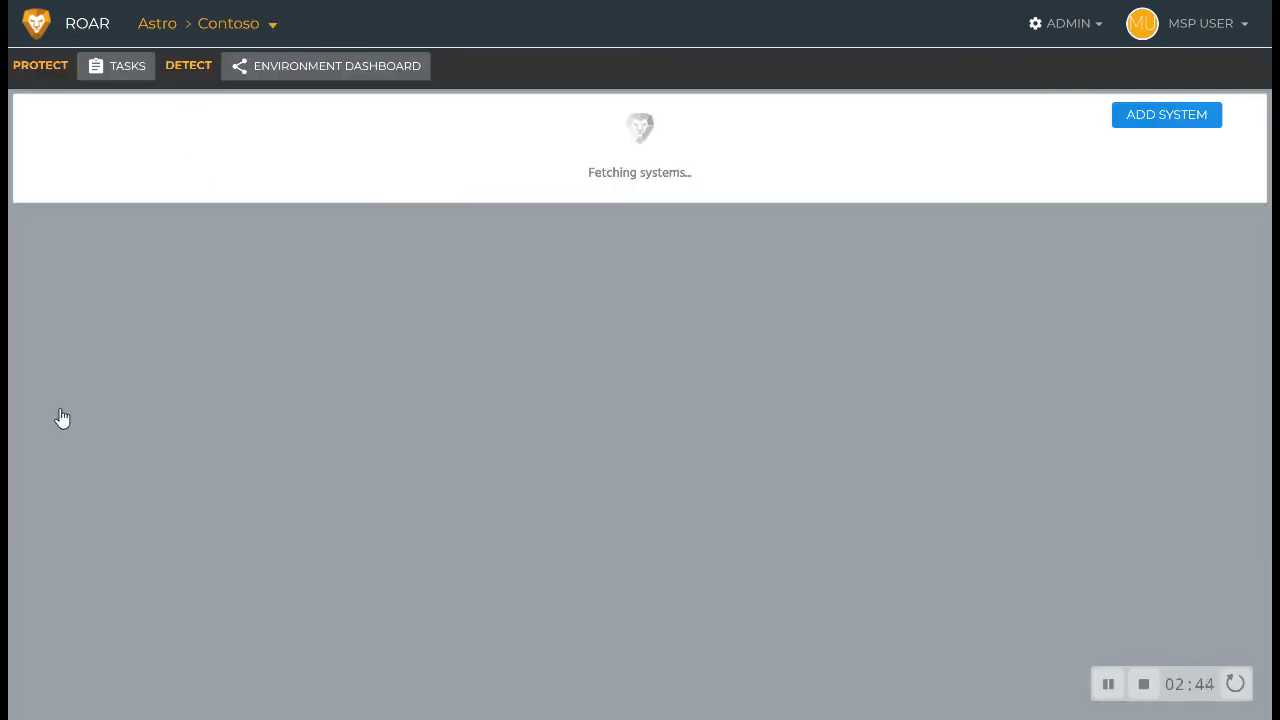
type("bar")
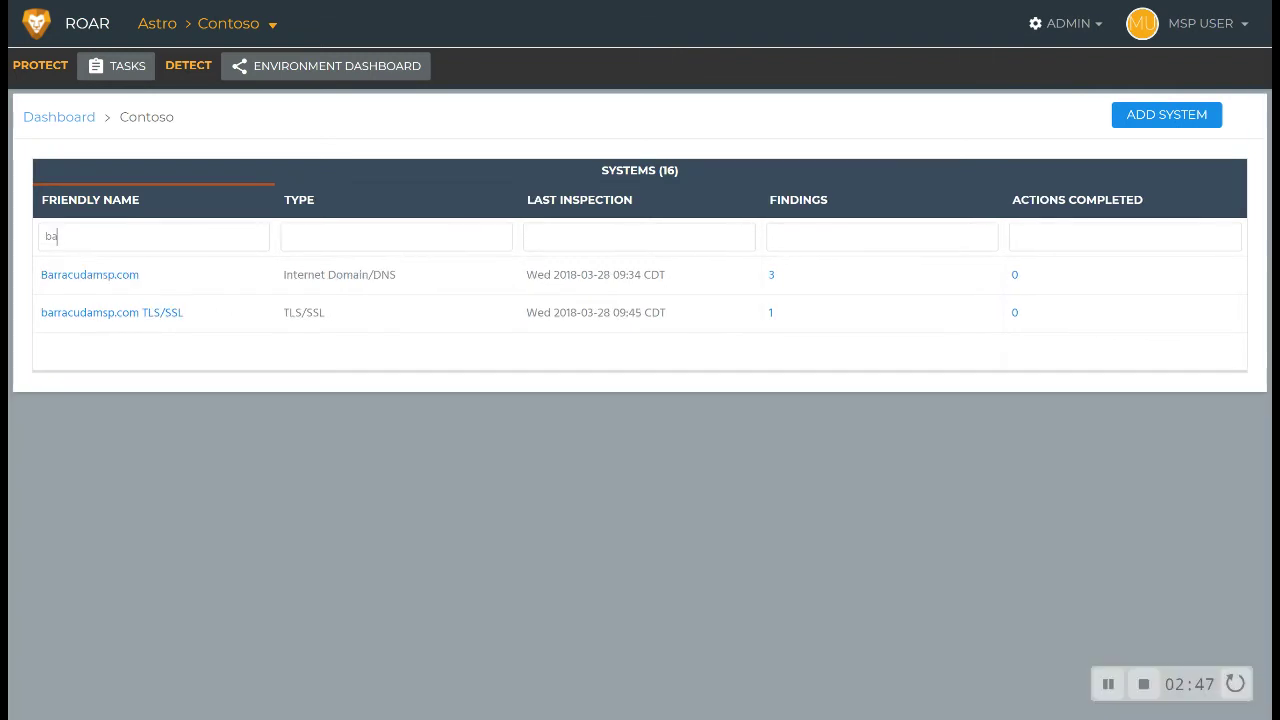
Open the barracudamsp.com TLS/SSL system's certificate overview and scroll through its details
left_click(98, 314)
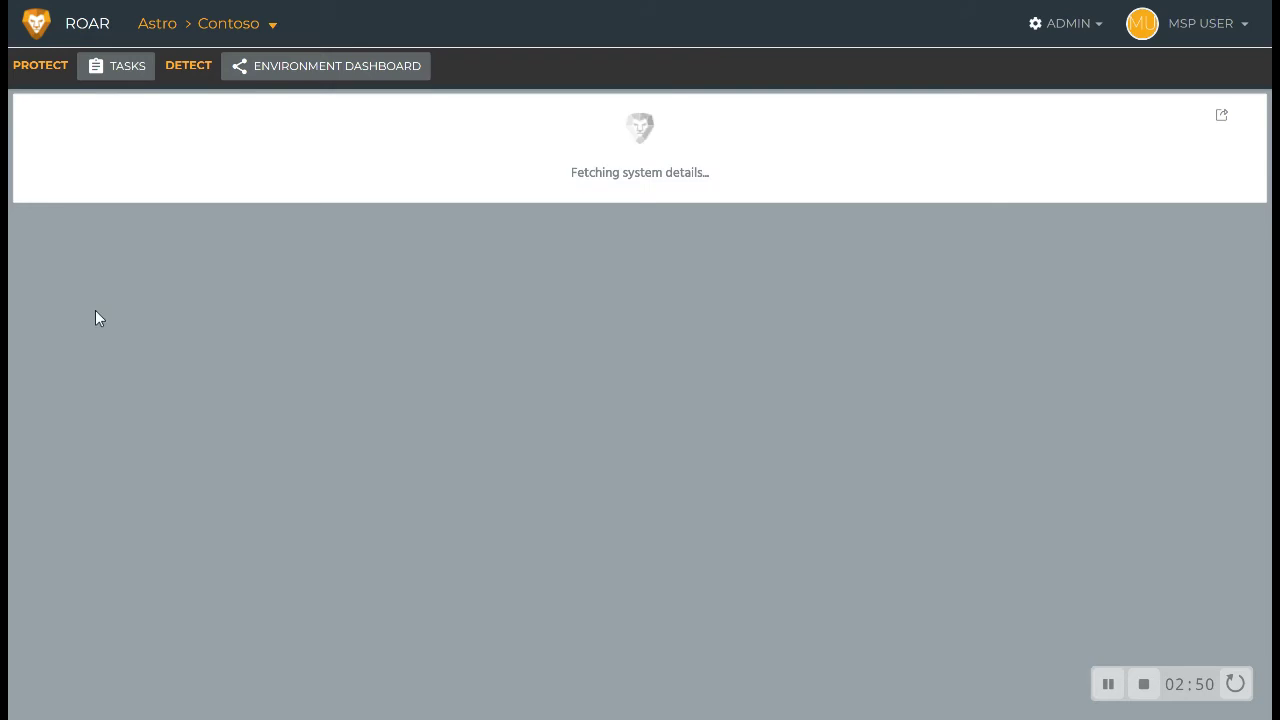
scroll(98, 318, "down", 1)
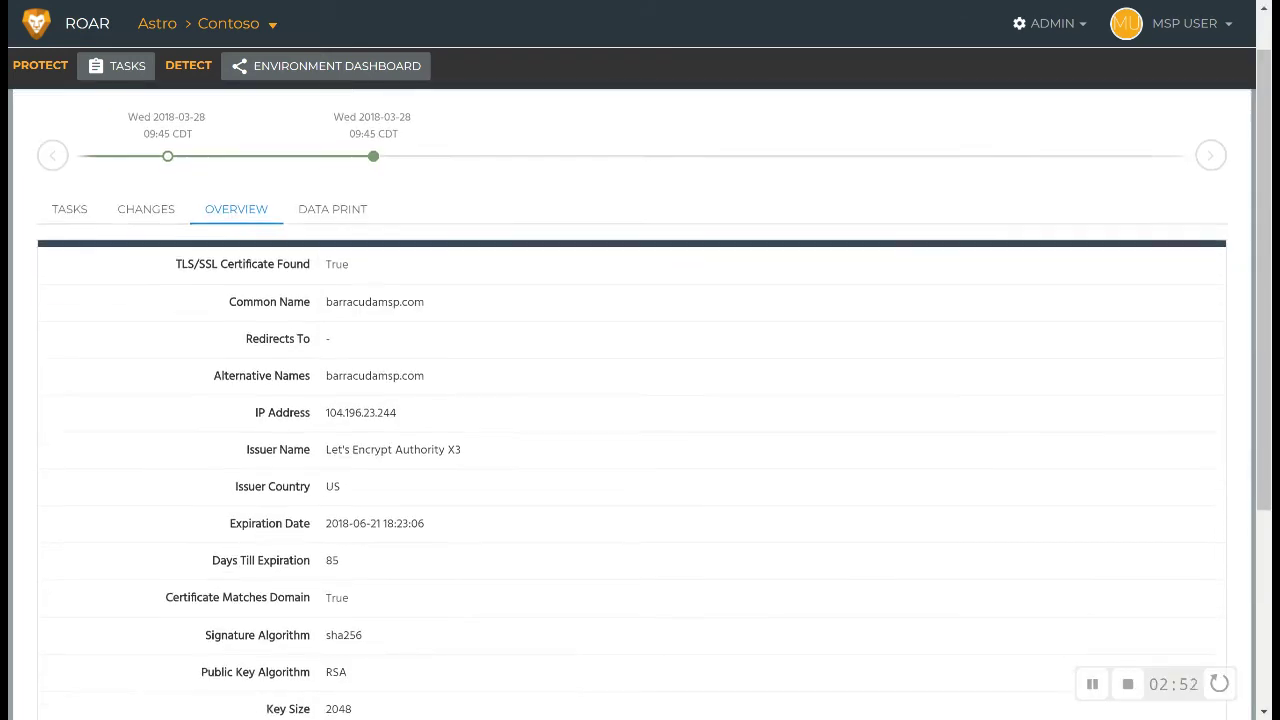
scroll(640, 400, "down", 1)
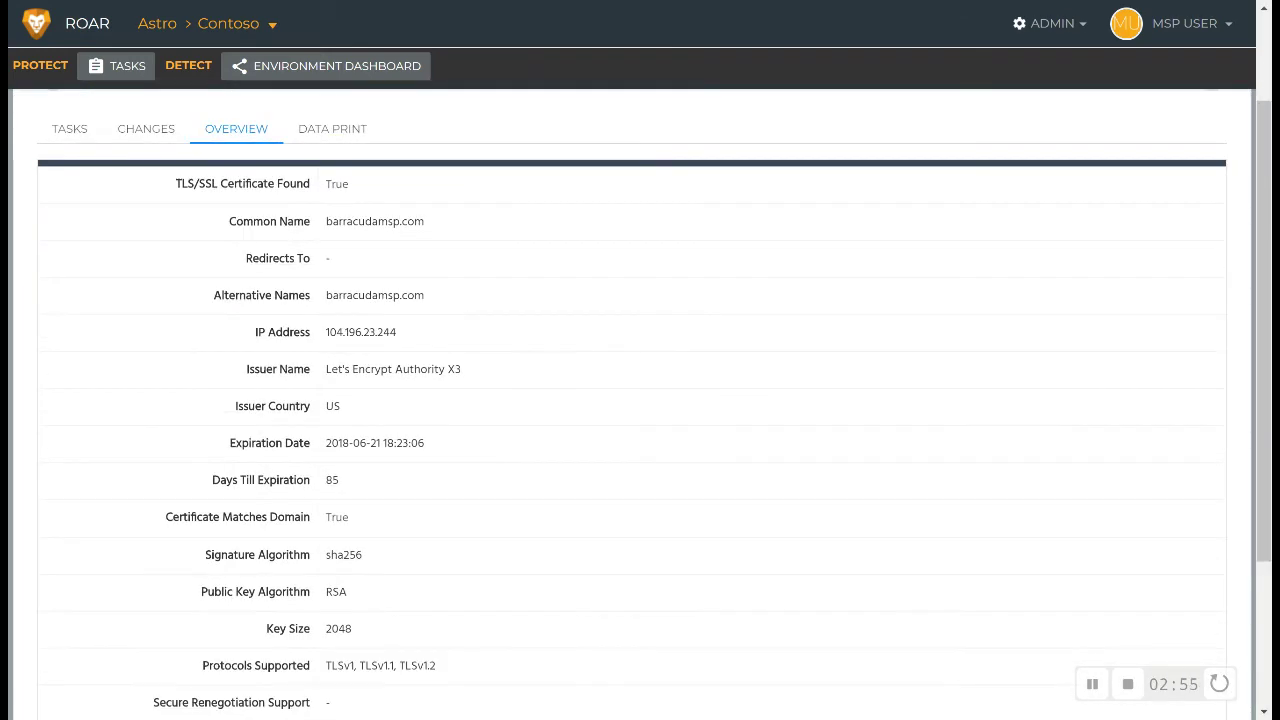
scroll(640, 400, "down", 1)
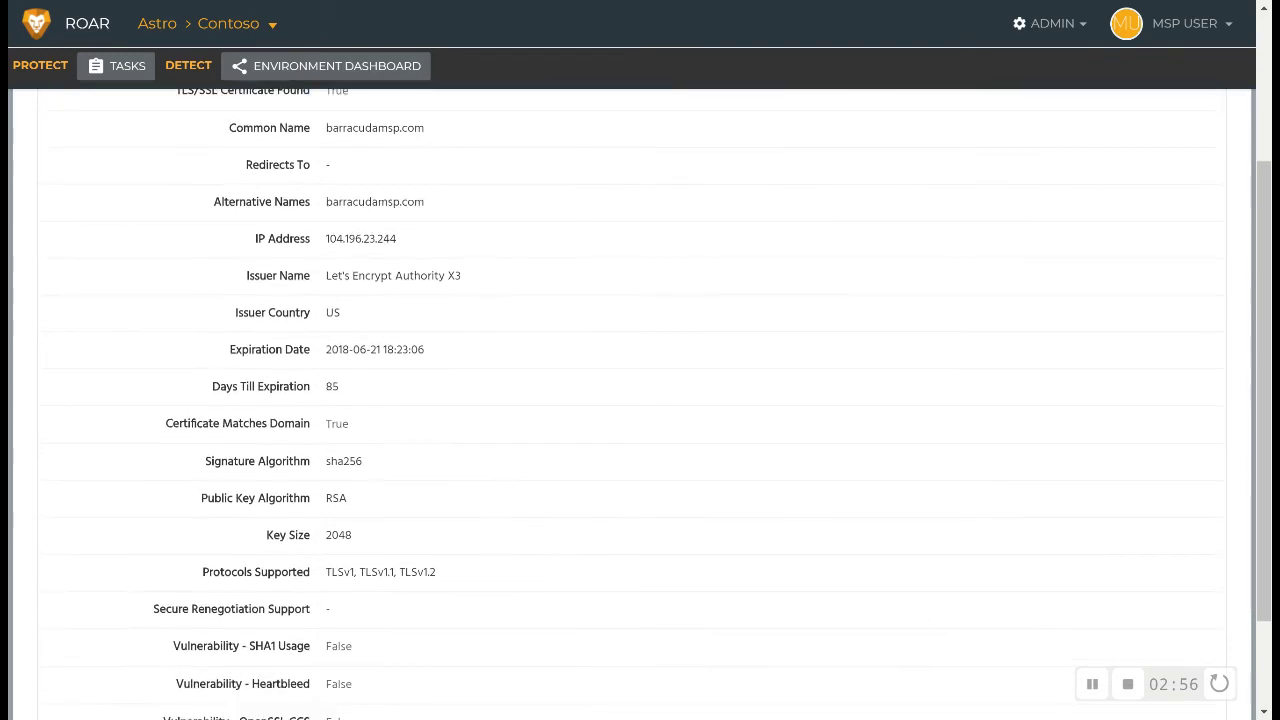
scroll(640, 400, "down", 1)
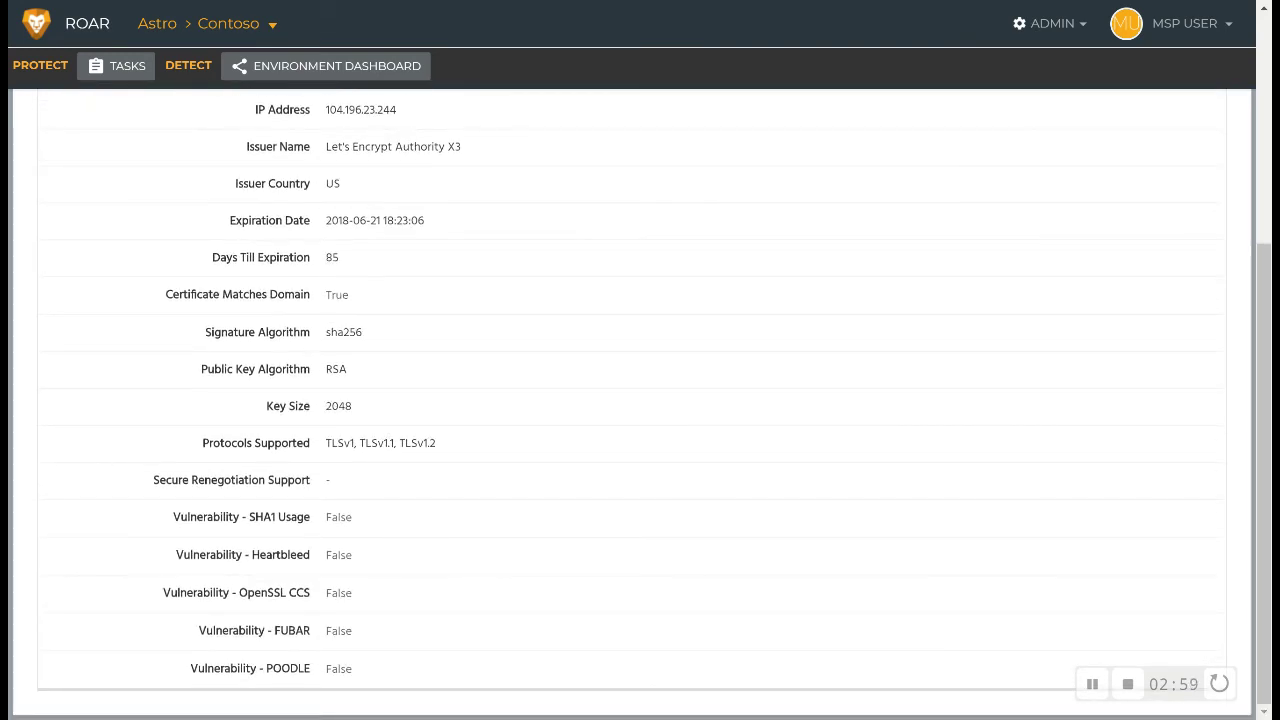
scroll(640, 400, "up", 3)
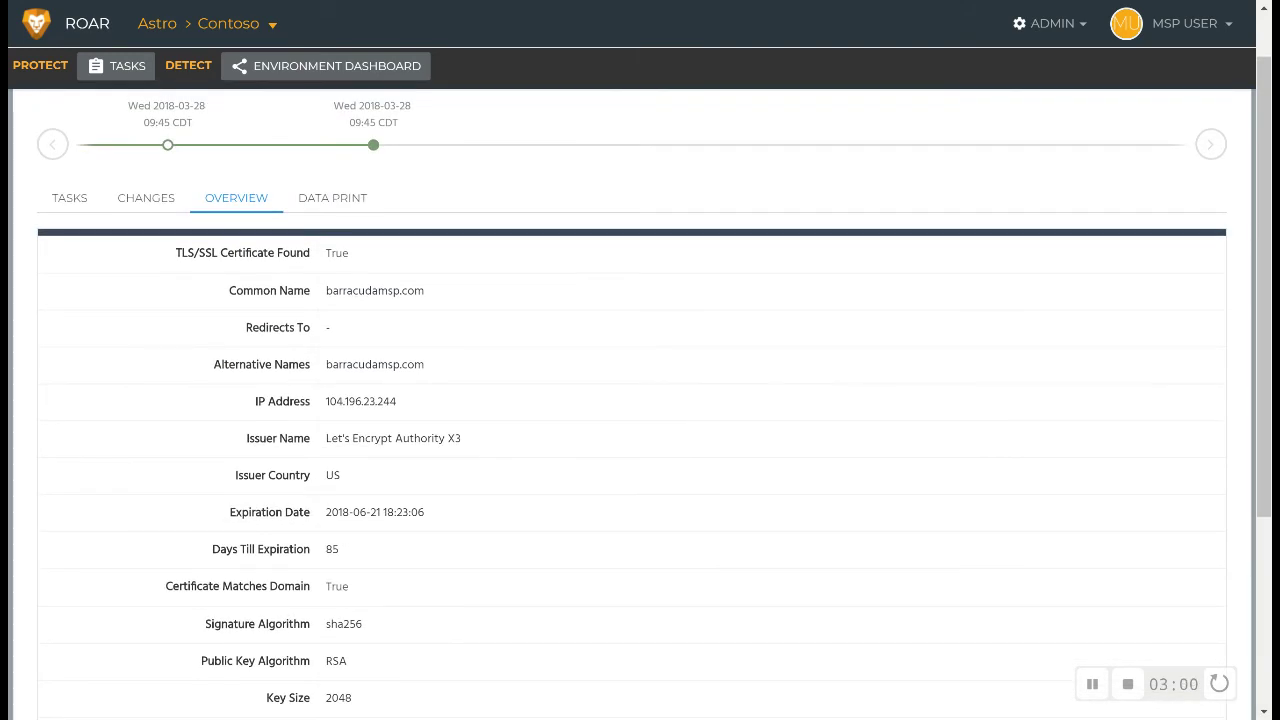
scroll(276, 418, "down", 1)
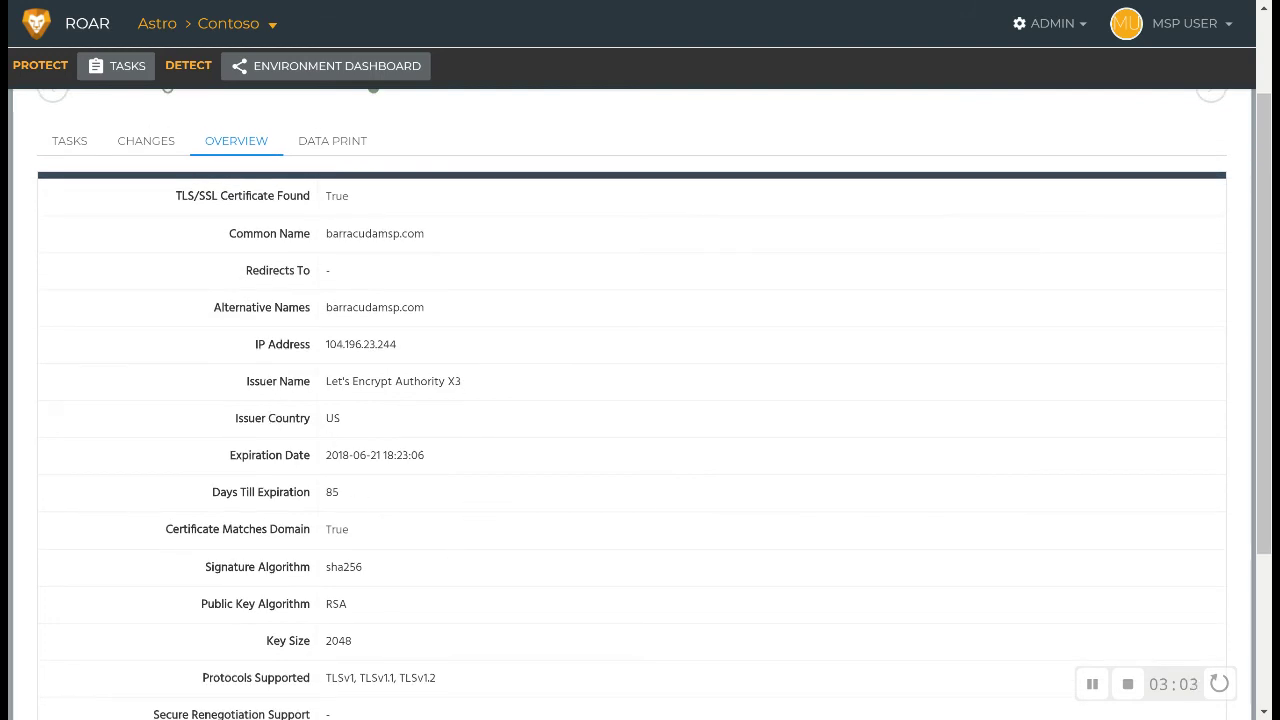
Highlight the 2018-06-21 expiration date and the 85 days-till-expiration row, then review the checks
triple_click(442, 462)
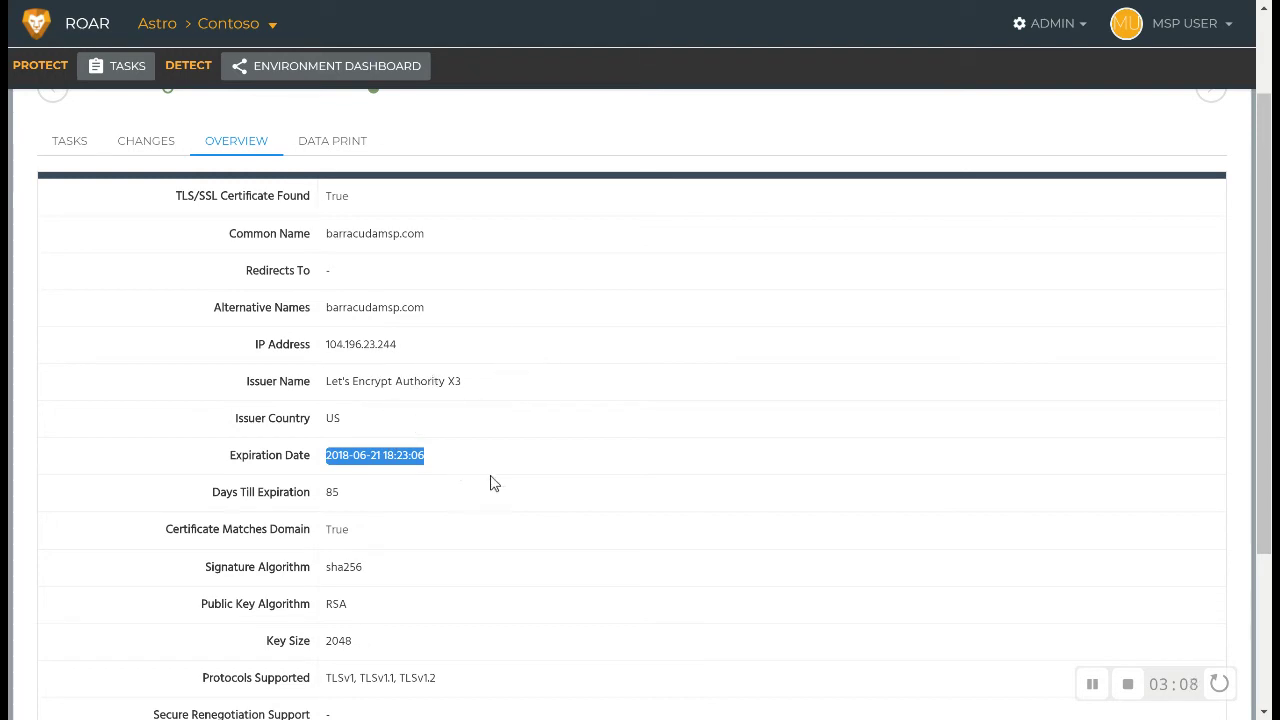
scroll(266, 405, "down", 1)
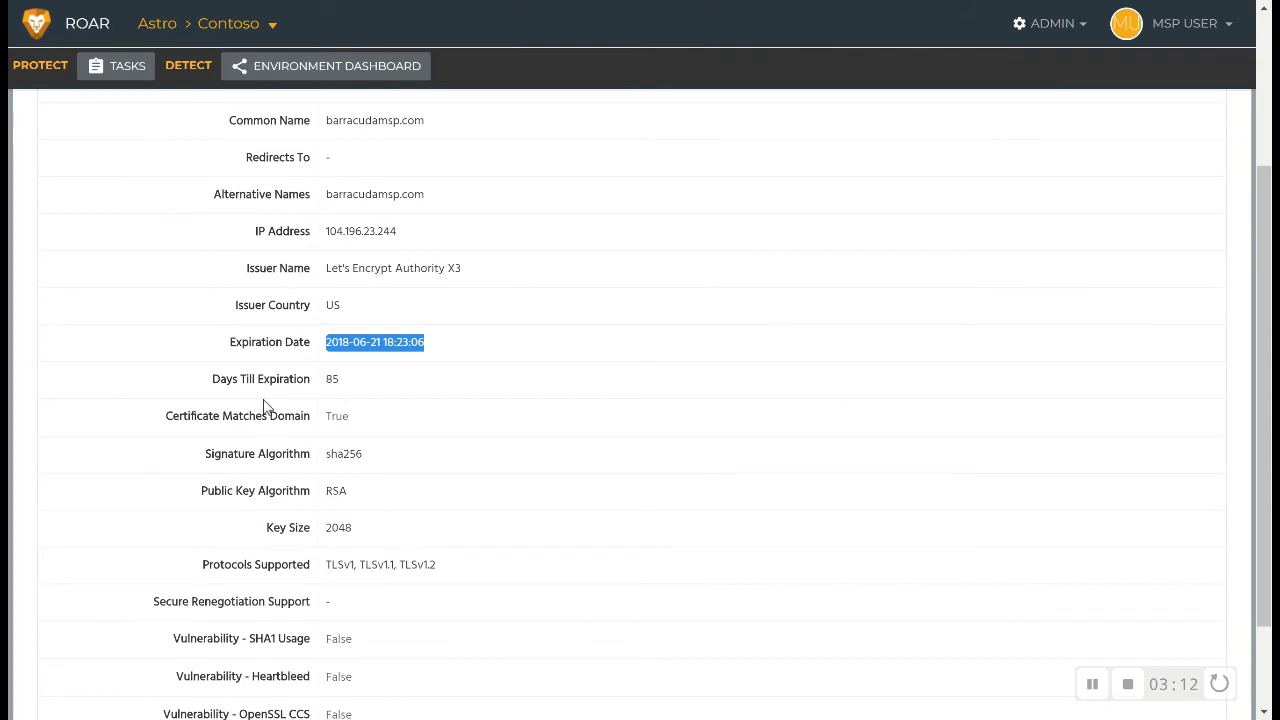
left_click_drag(224, 380, 346, 386)
left_click(373, 388)
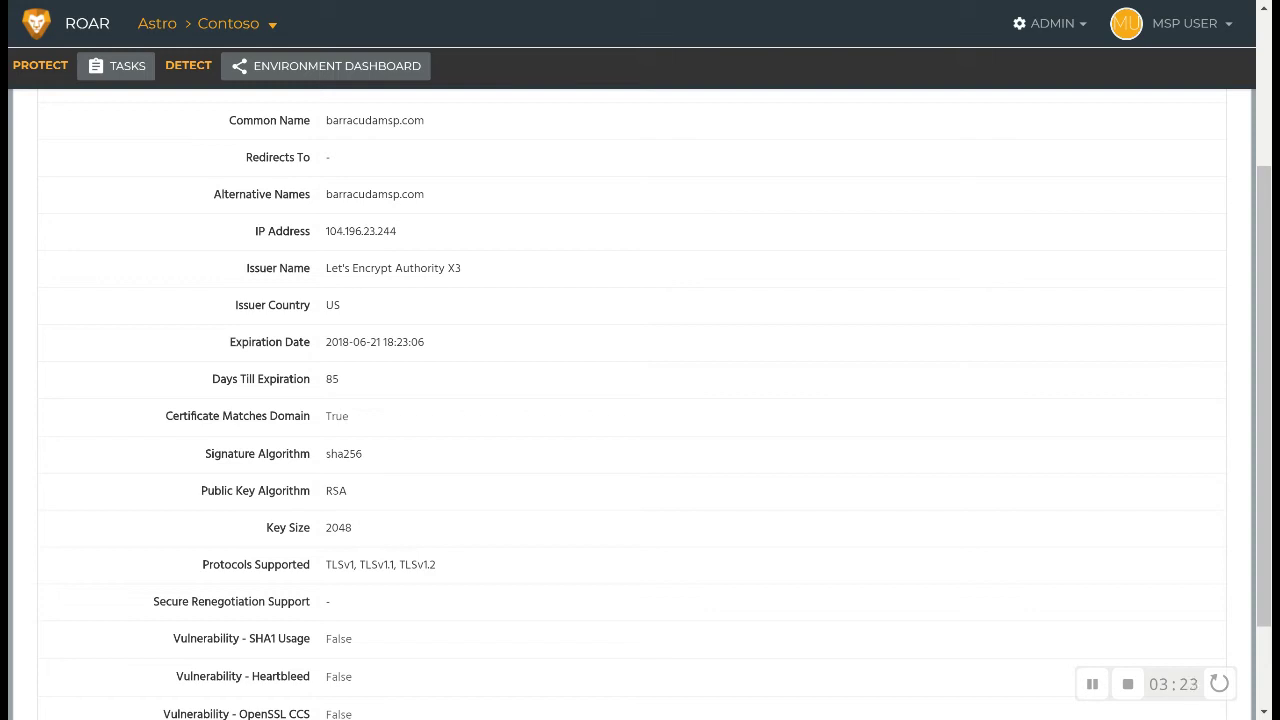
scroll(640, 400, "down", 1)
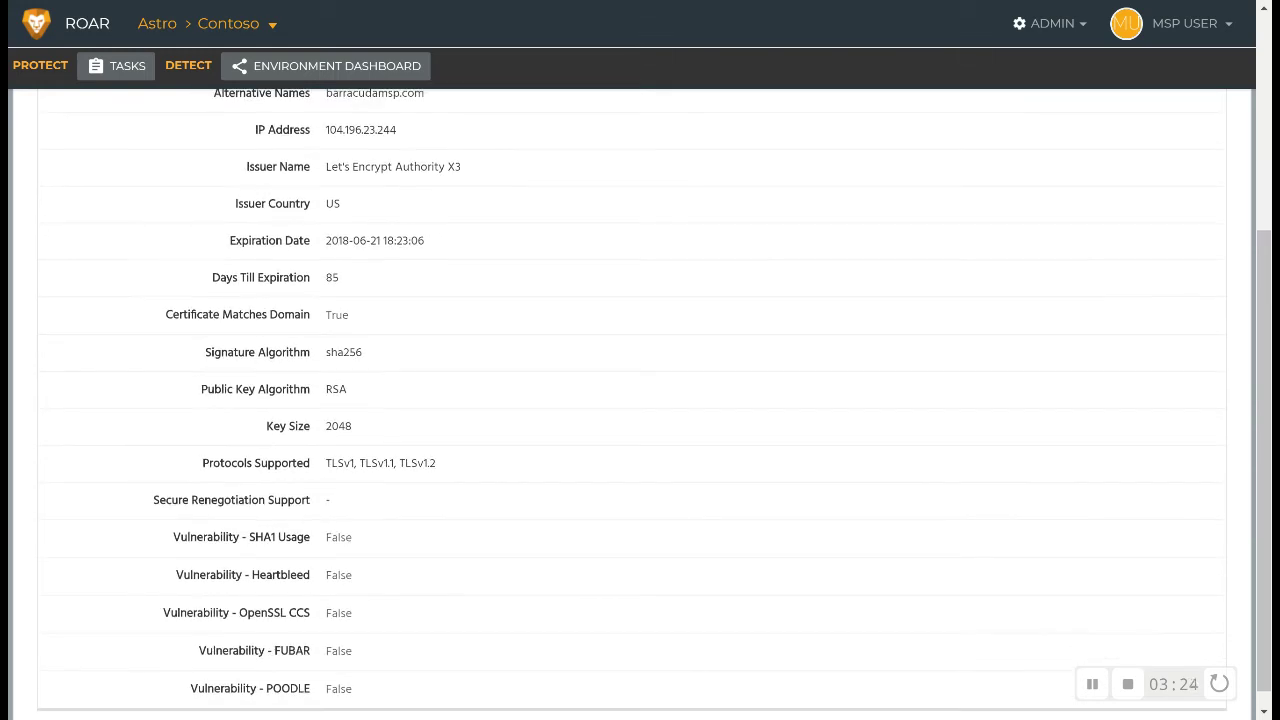
scroll(640, 400, "down", 1)
scroll(640, 400, "up", 3)
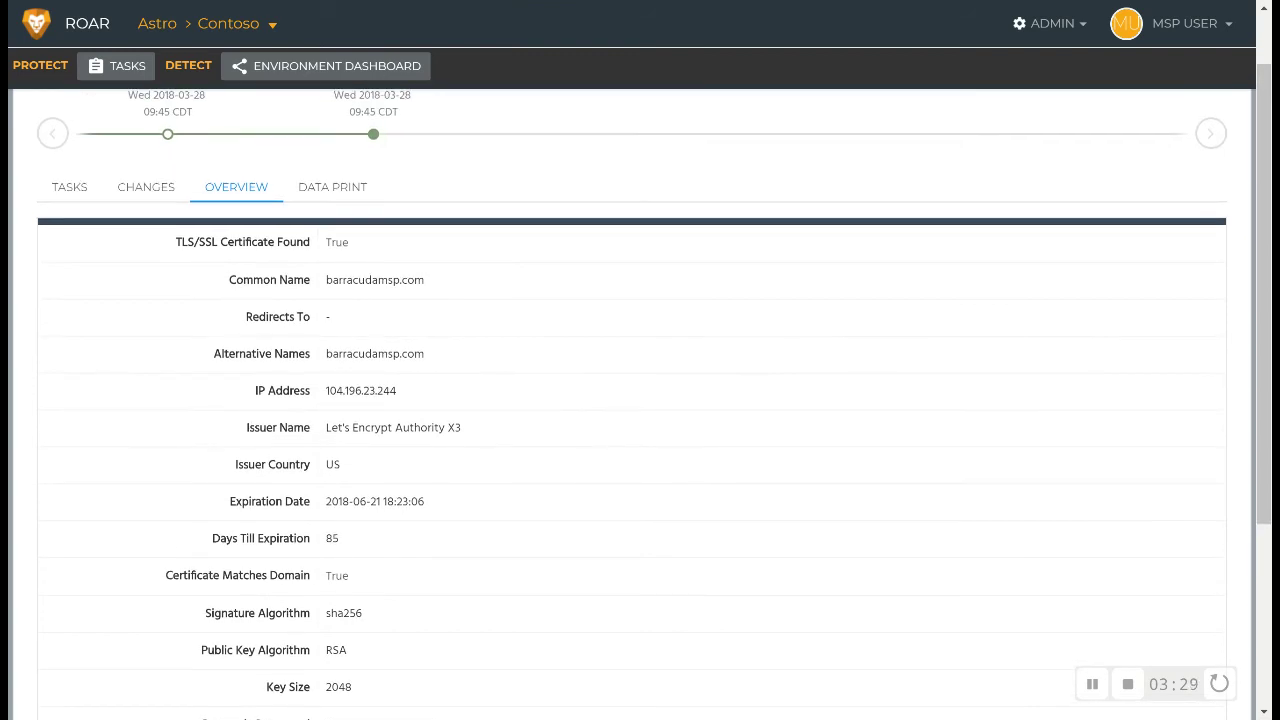
scroll(640, 400, "up", 1)
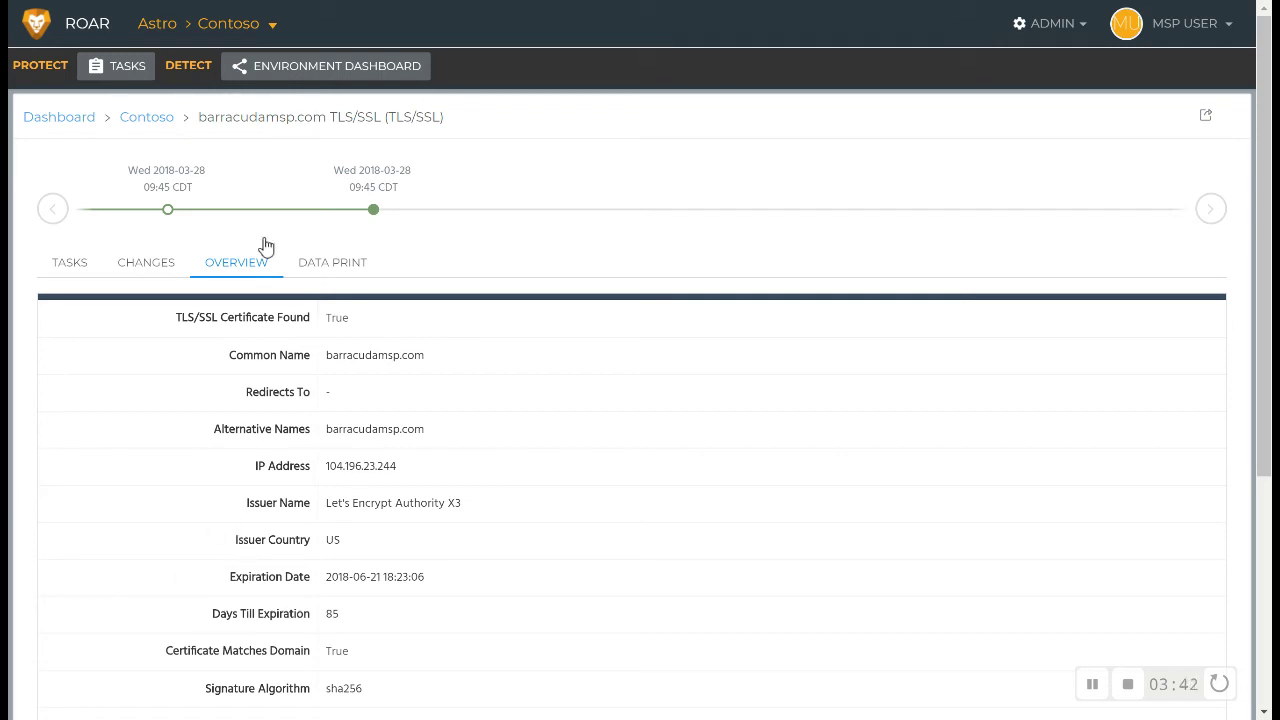
Review the raw data print with SystemInfo collapsed, then list the system's tasks
left_click(341, 266)
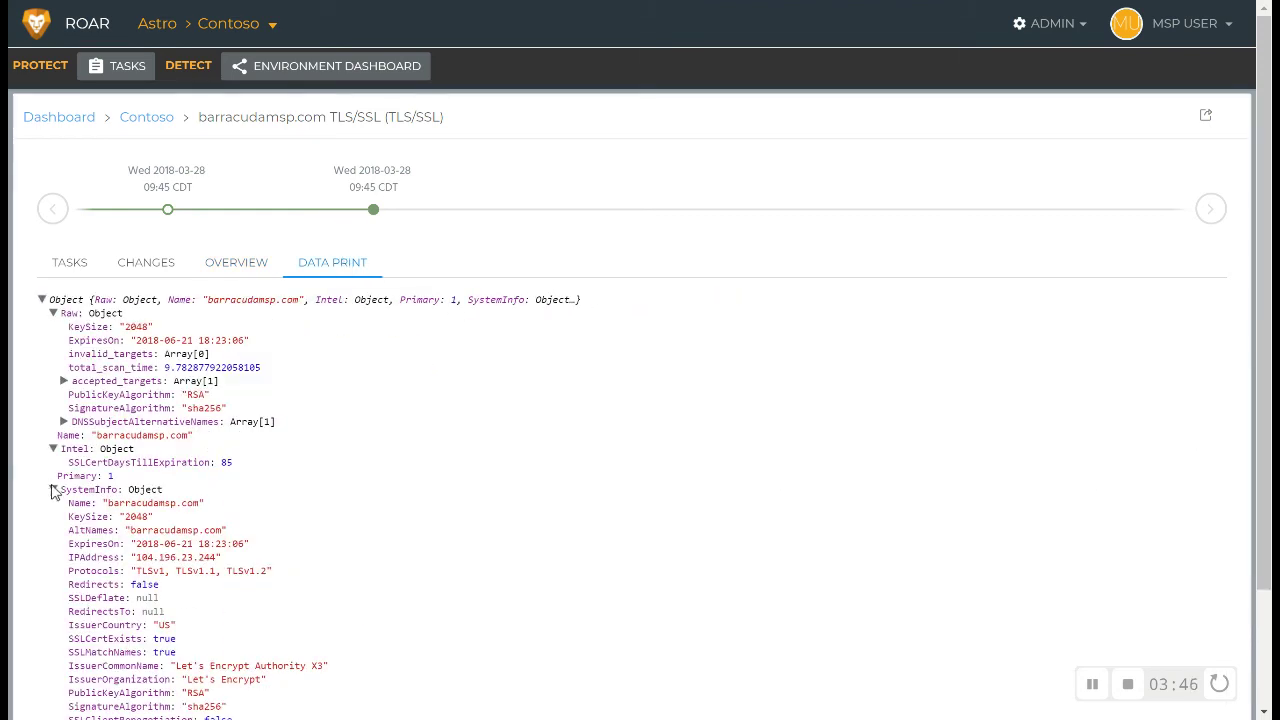
left_click(54, 490)
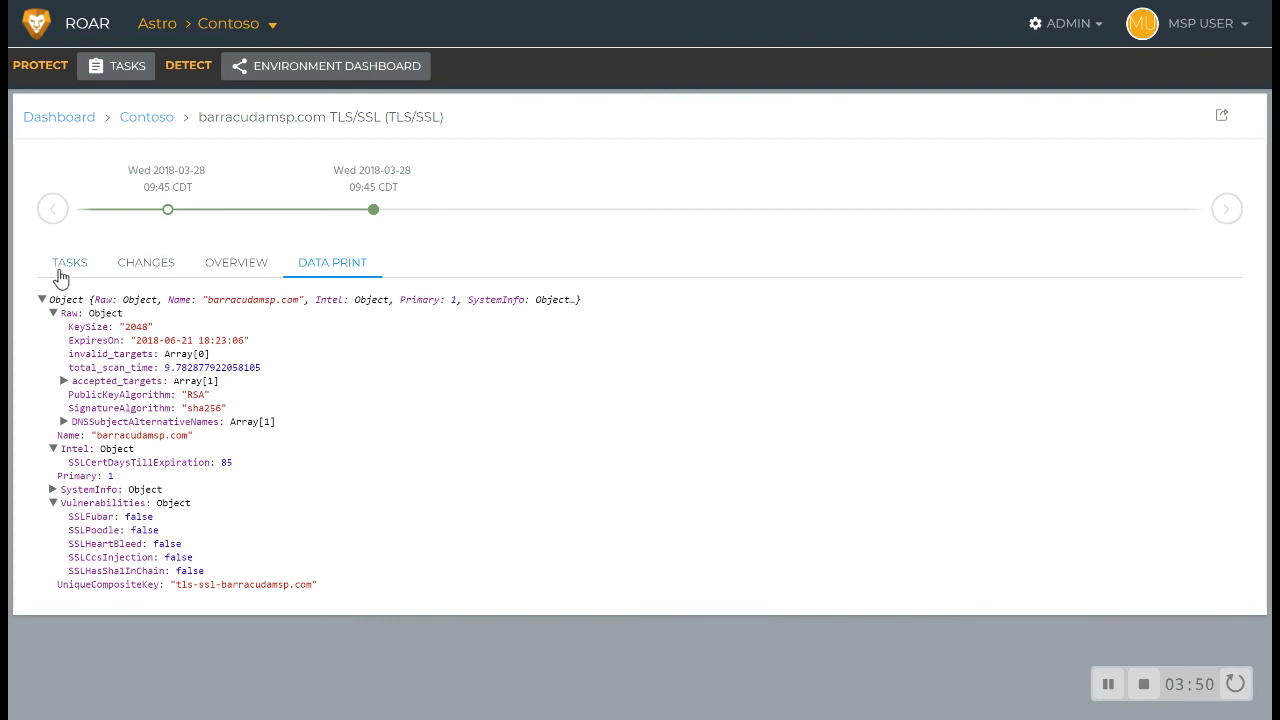
left_click(60, 278)
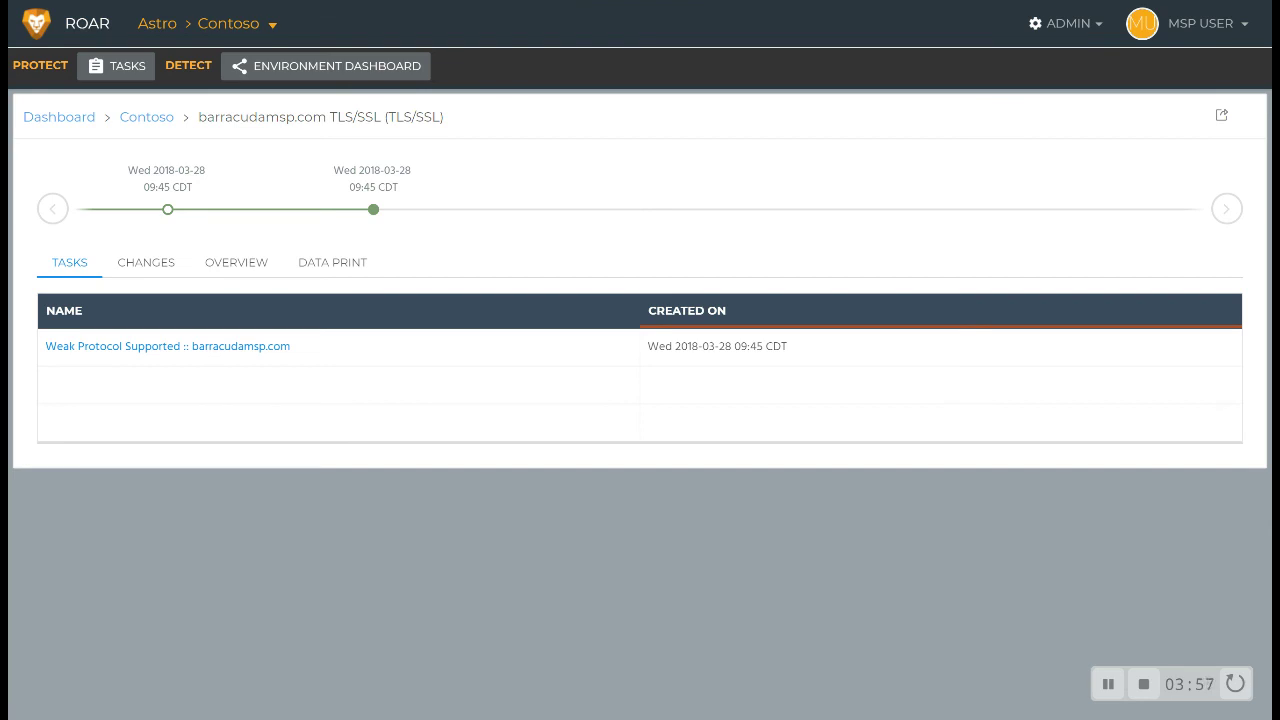
Open task T20180328.00004, Weak Protocol Supported on barracudamsp.com, and scroll through its details
left_click(85, 347)
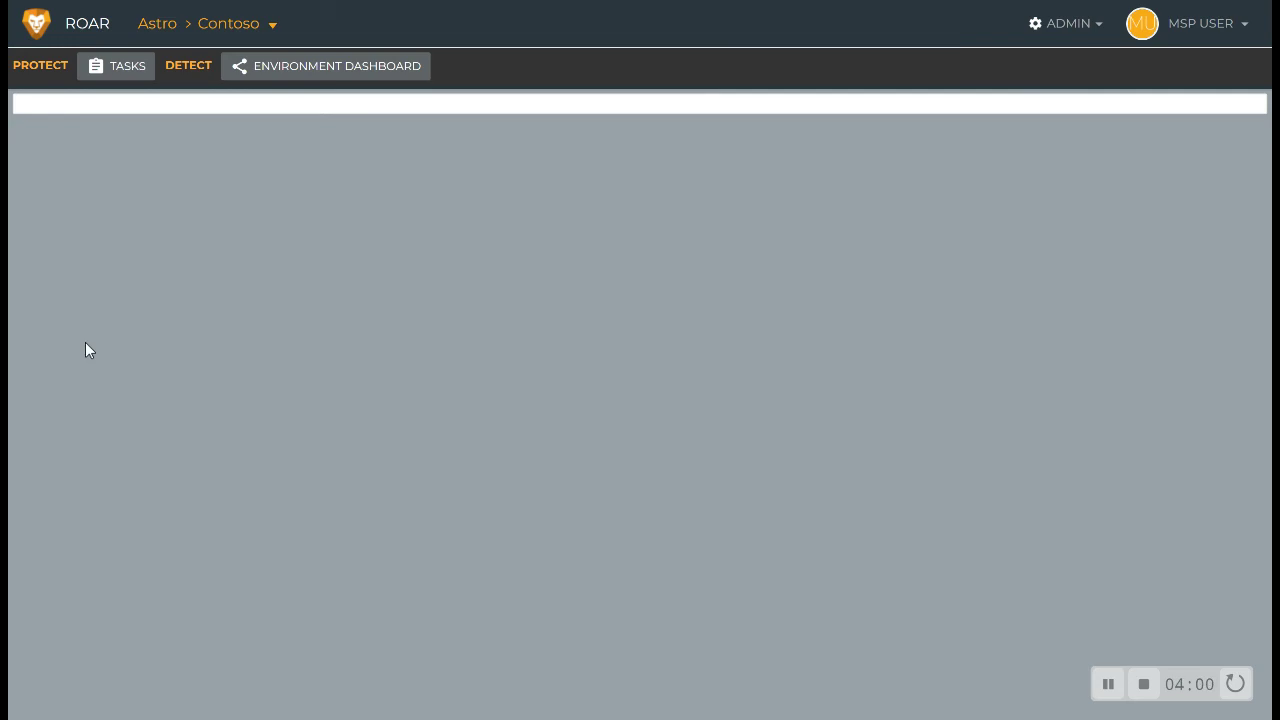
scroll(85, 347, "down", 1)
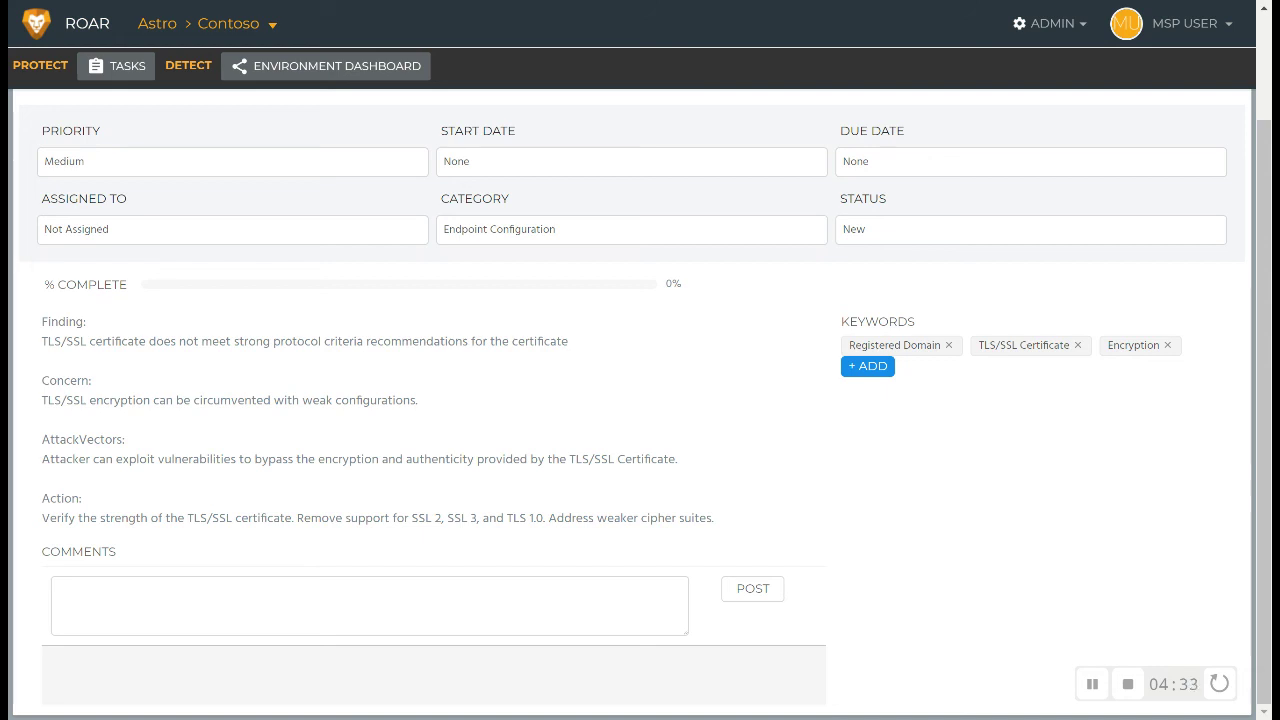
scroll(640, 400, "up", 2)
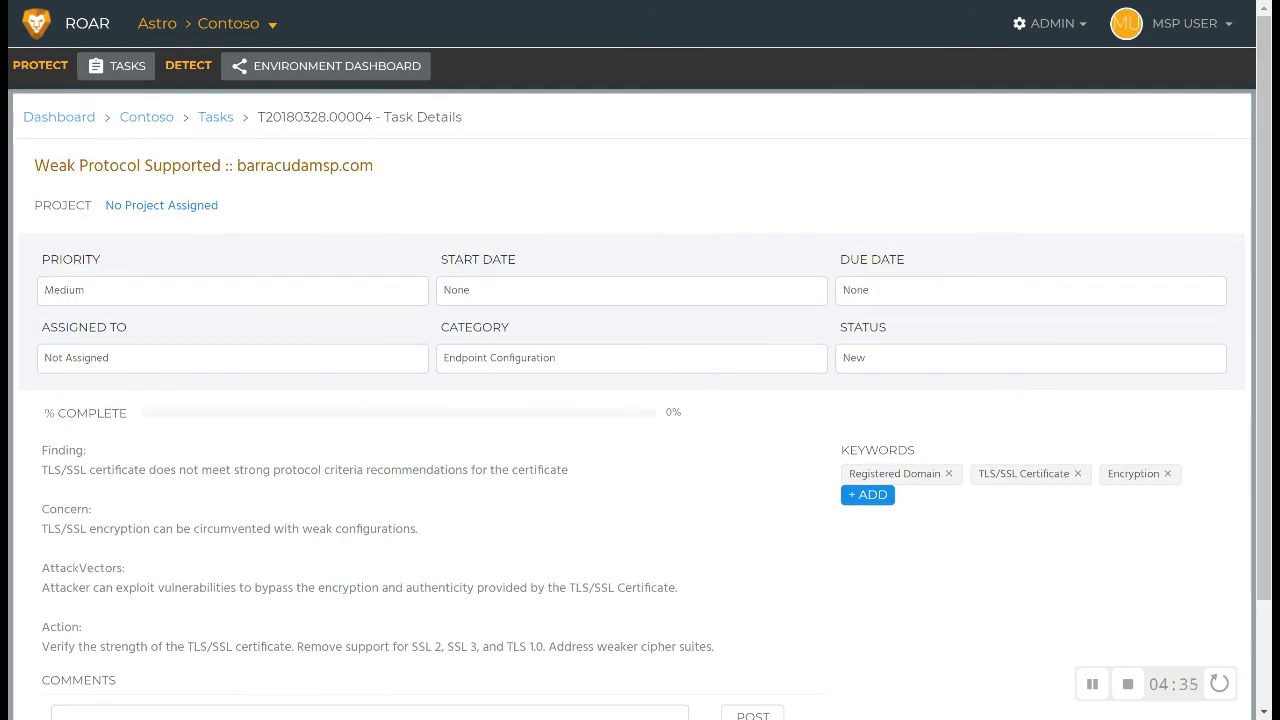